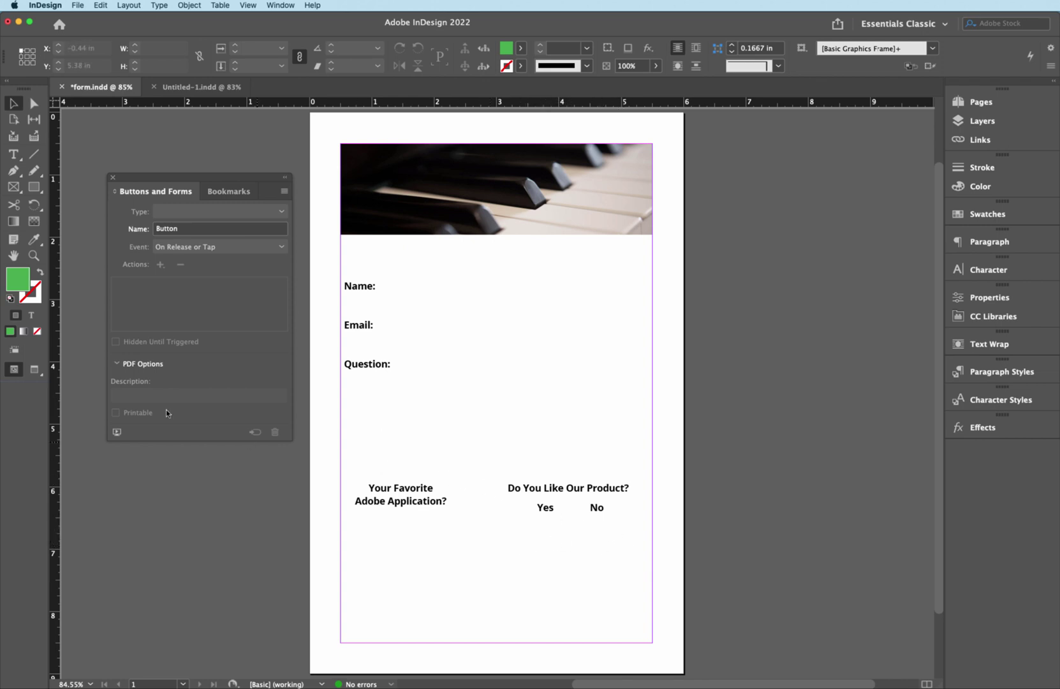
- Draw an unfilled rectangle frame with a [Black] stroke beside the Name label
{"action": "left_click", "coordinate": [37, 191]}
{"action": "left_click", "coordinate": [40, 273]}
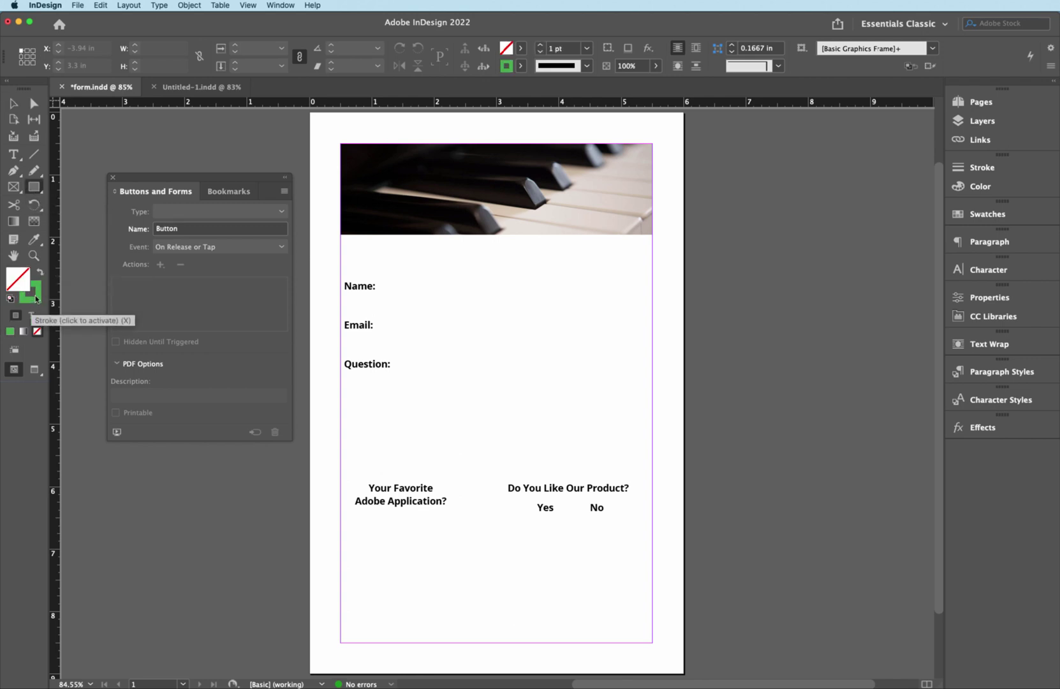
{"action": "left_click", "coordinate": [36, 297]}
{"action": "left_click", "coordinate": [521, 66]}
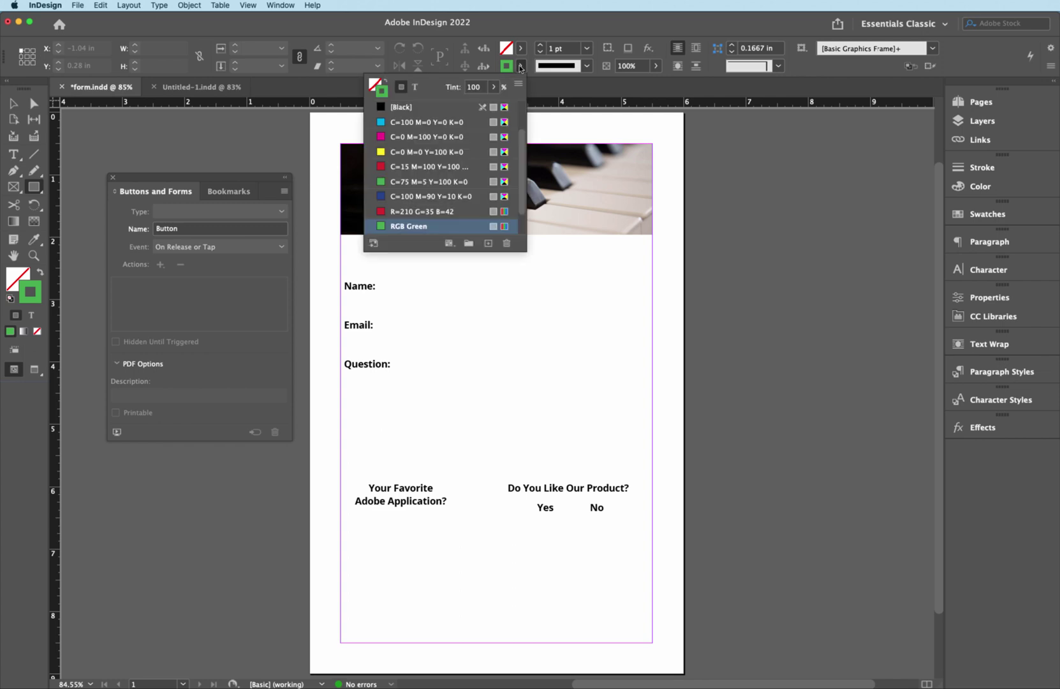
{"action": "left_click", "coordinate": [399, 107]}
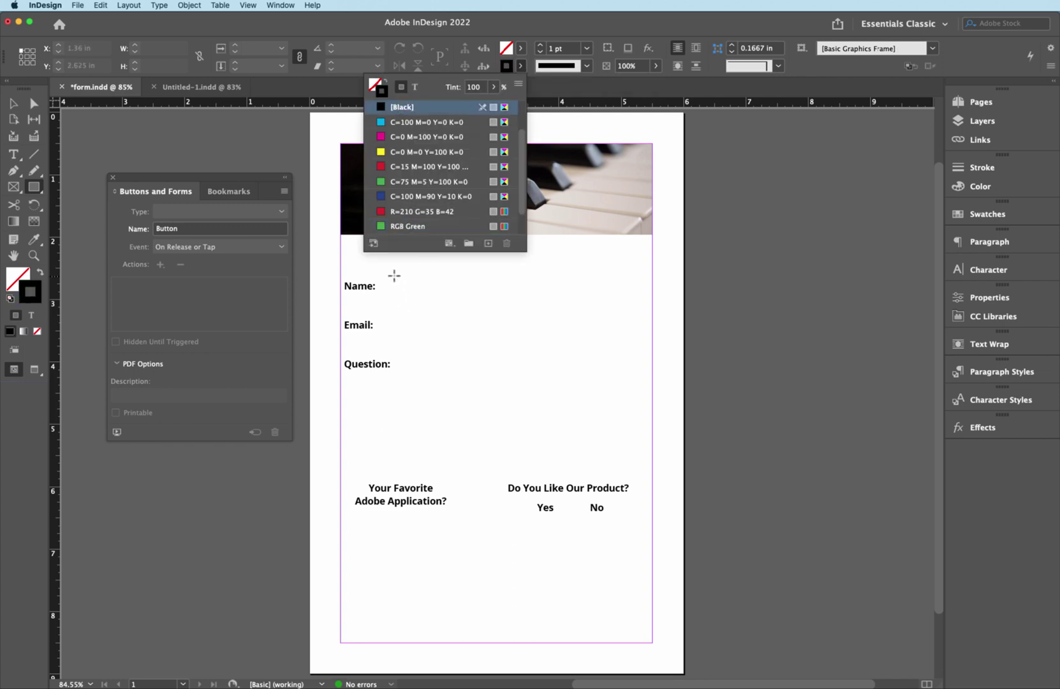
{"action": "mouse_move", "coordinate": [394, 275]}
{"action": "left_mouse_down"}
{"action": "mouse_move", "coordinate": [395, 292]}
{"action": "mouse_move", "coordinate": [633, 297]}
{"action": "left_mouse_up"}
- Copy the box beside Email, then copy it below the favourite-application question, narrowed to 1.7 in
{"action": "key", "text": "v"}
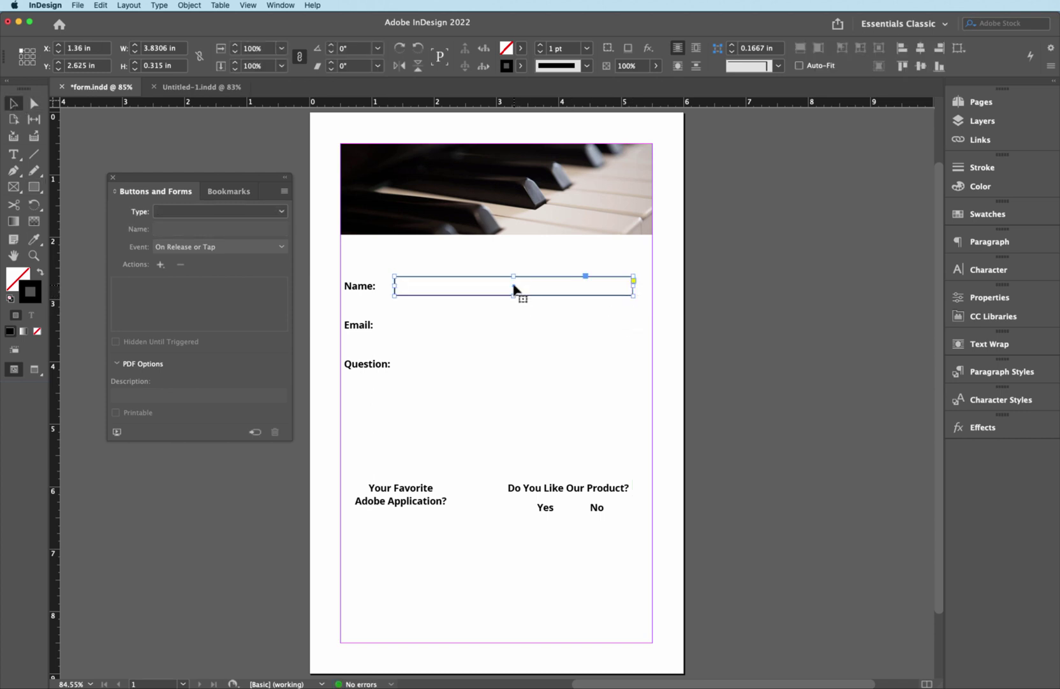
{"action": "left_click_drag", "start_coordinate": [514, 288], "coordinate": [516, 454]}
{"action": "left_click", "coordinate": [518, 330]}
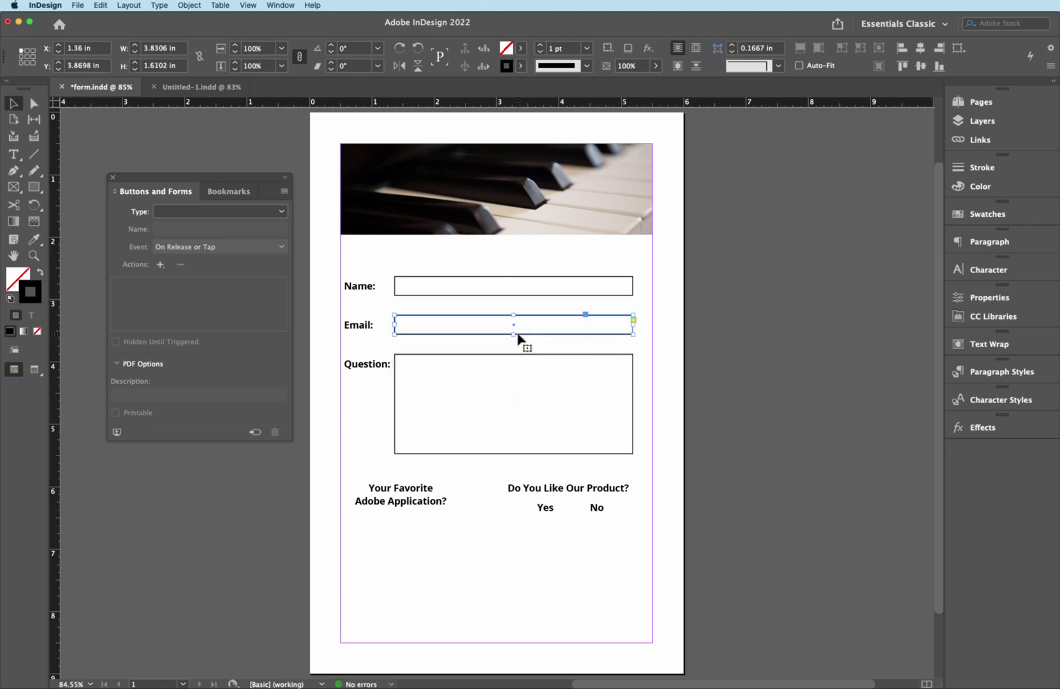
{"action": "left_click_drag", "start_coordinate": [514, 329], "coordinate": [476, 532]}
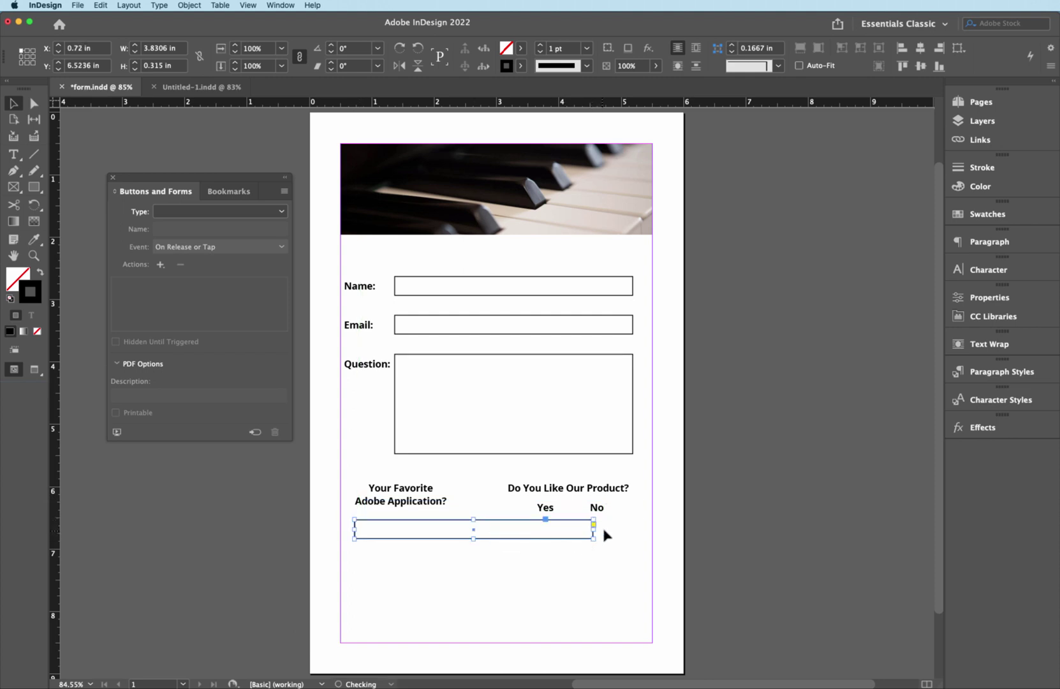
{"action": "left_click_drag", "start_coordinate": [592, 529], "coordinate": [445, 537]}
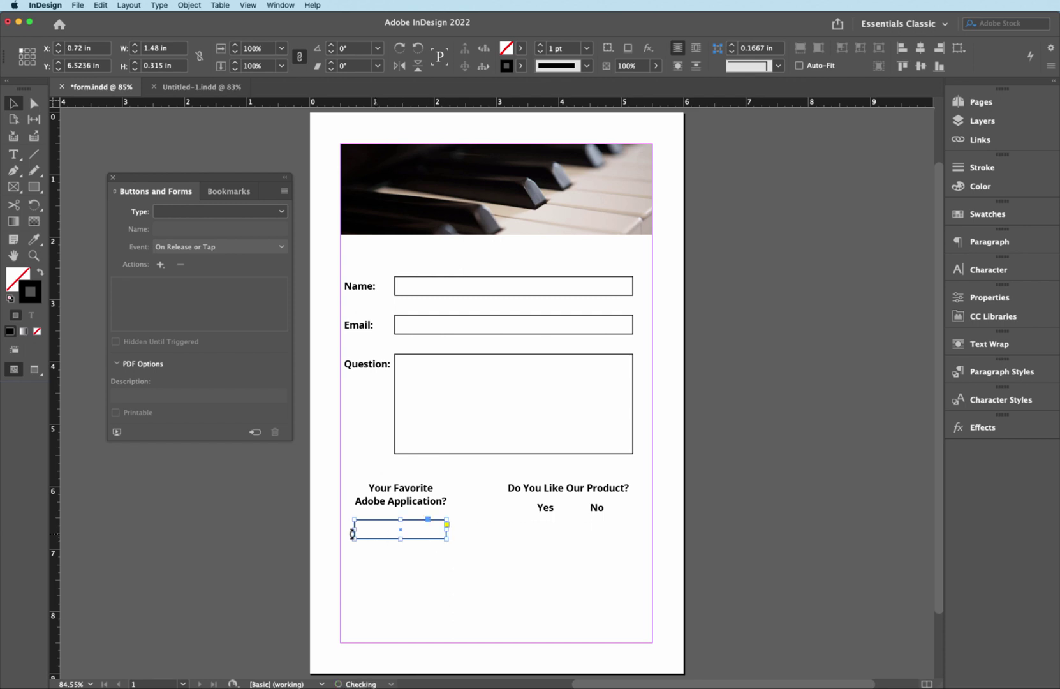
{"action": "left_click_drag", "start_coordinate": [354, 530], "coordinate": [348, 530]}
{"action": "left_click_drag", "start_coordinate": [450, 529], "coordinate": [454, 529]}
{"action": "left_click", "coordinate": [738, 442]}
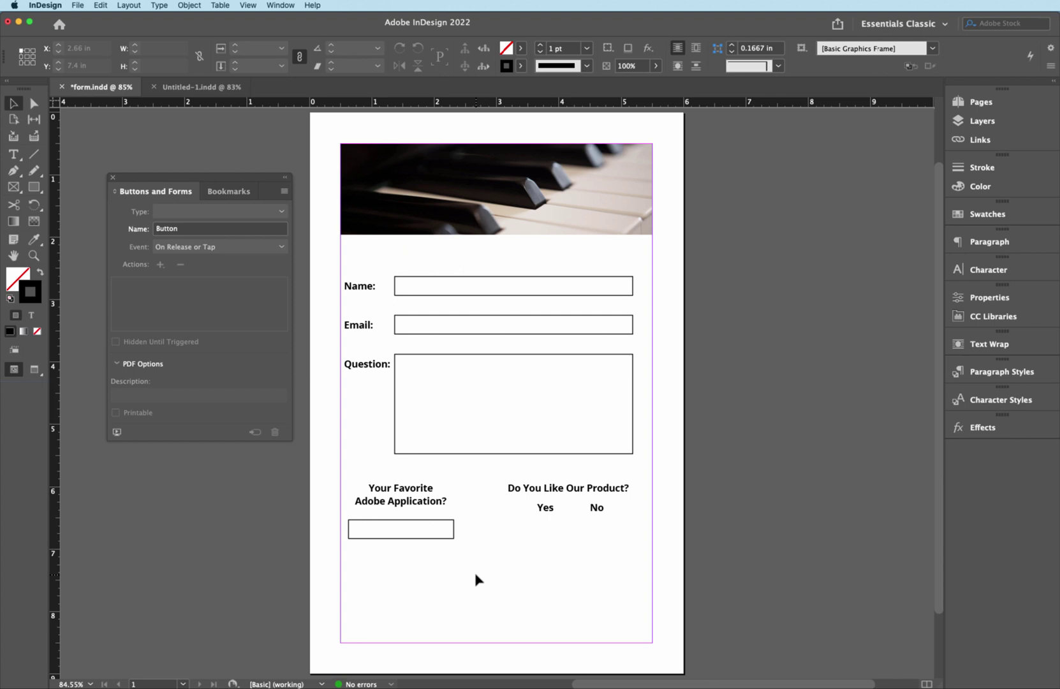
- Open the Buttons and Forms panel and make the Name box a Text Field
{"action": "left_click", "coordinate": [452, 300]}
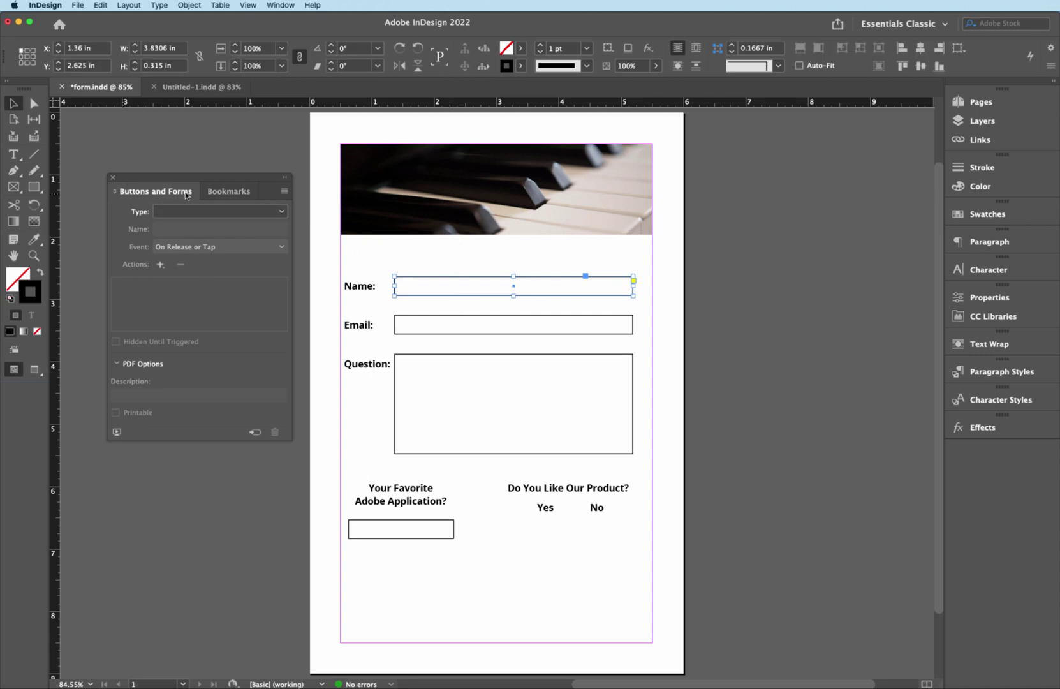
{"action": "left_click", "coordinate": [280, 5]}
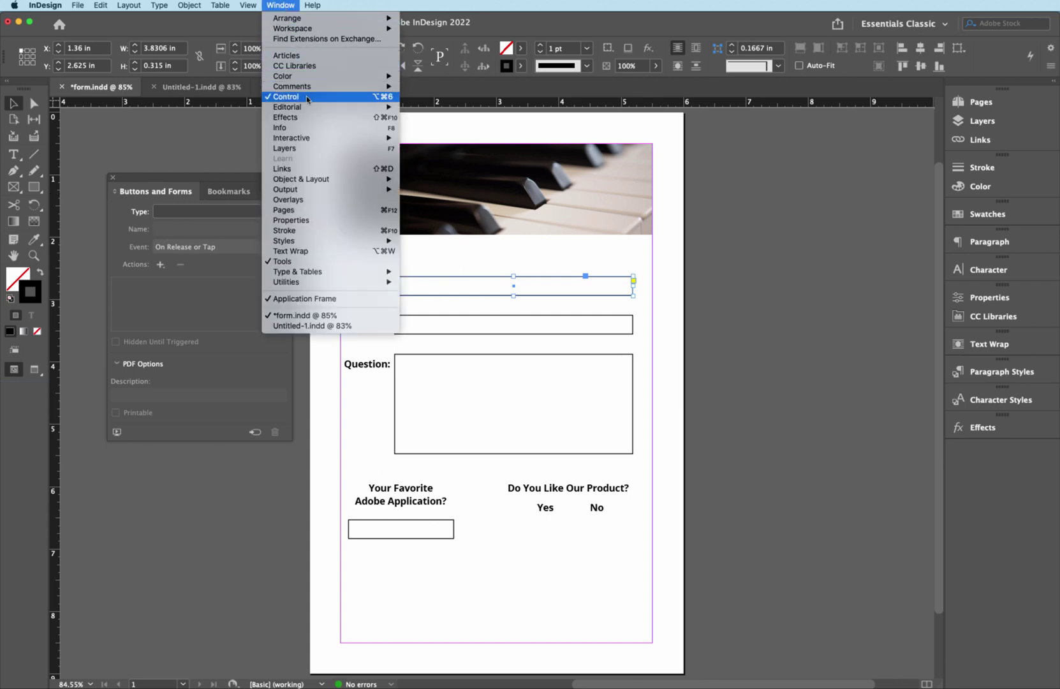
{"action": "mouse_move", "coordinate": [313, 139]}
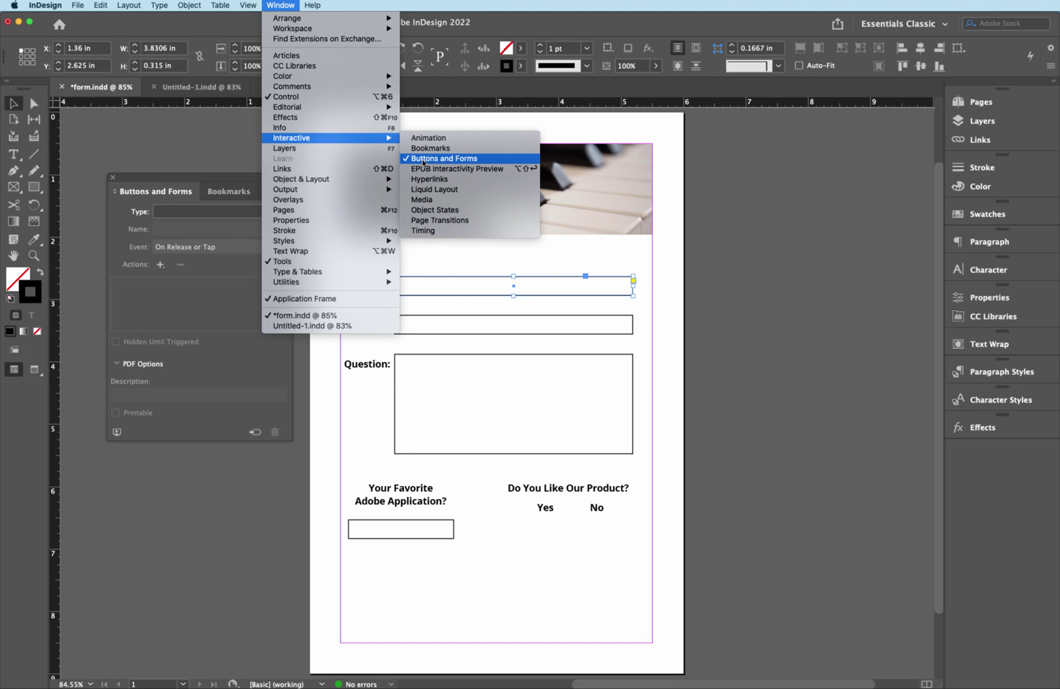
{"action": "left_click", "coordinate": [491, 153]}
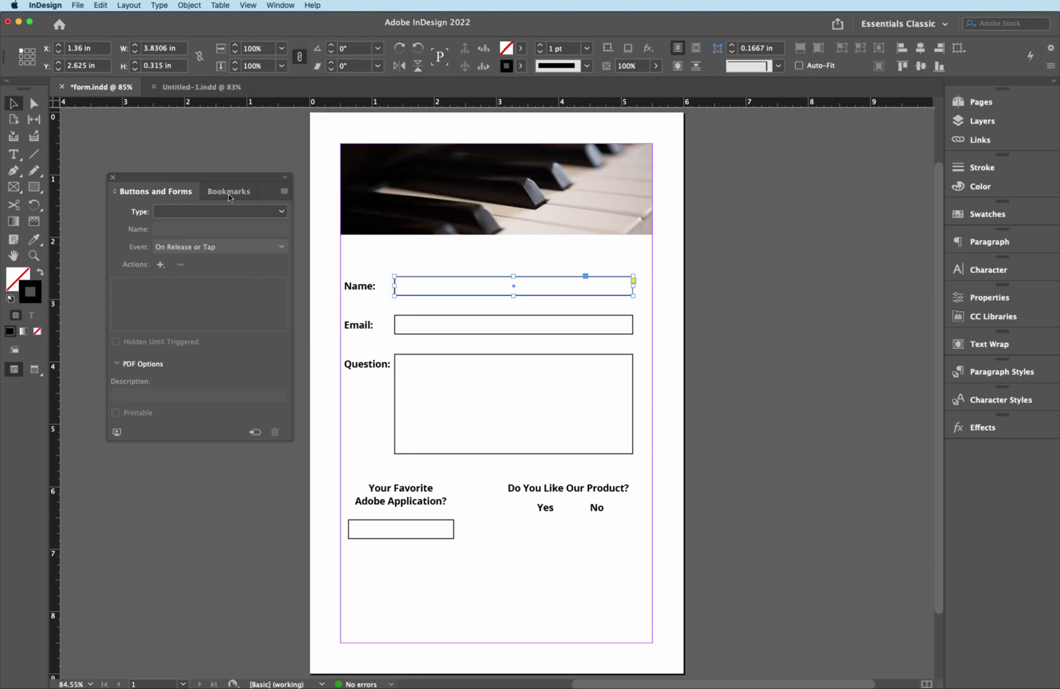
{"action": "left_click", "coordinate": [281, 214]}
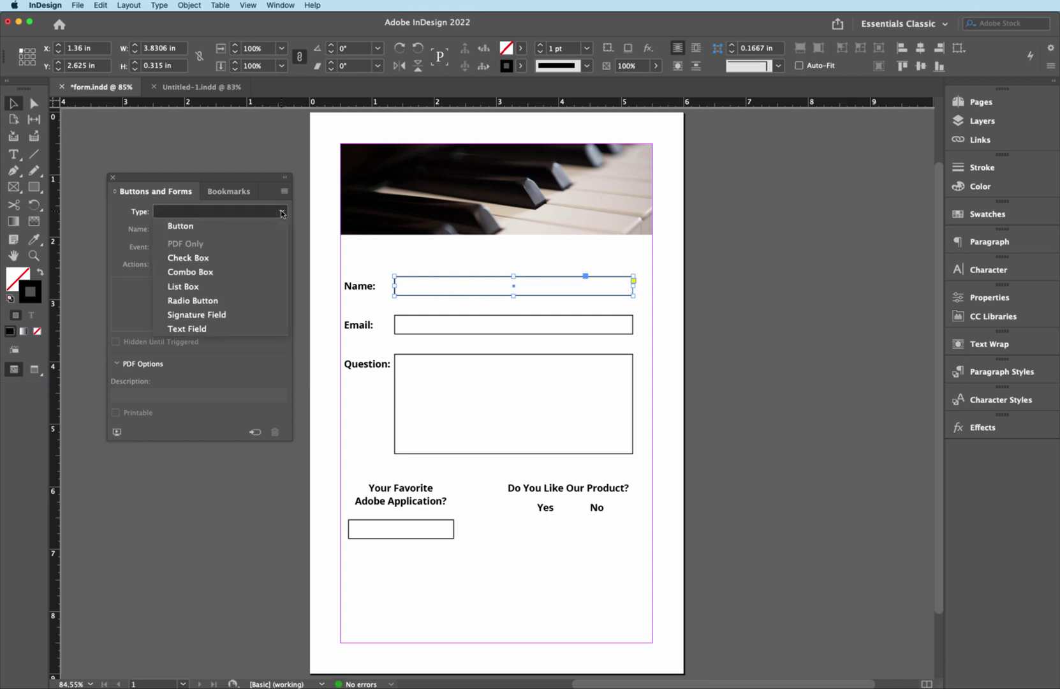
{"action": "left_click", "coordinate": [225, 329]}
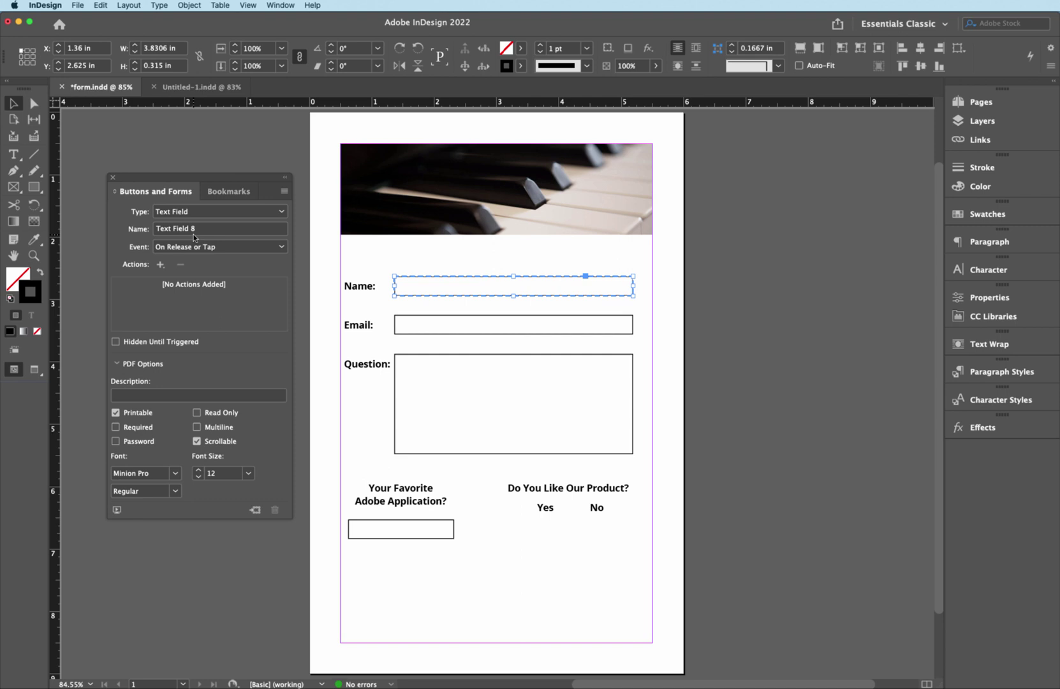
- Make the Email and Question boxes Text Fields, with Multiline enabled for Question
{"action": "left_click", "coordinate": [411, 338]}
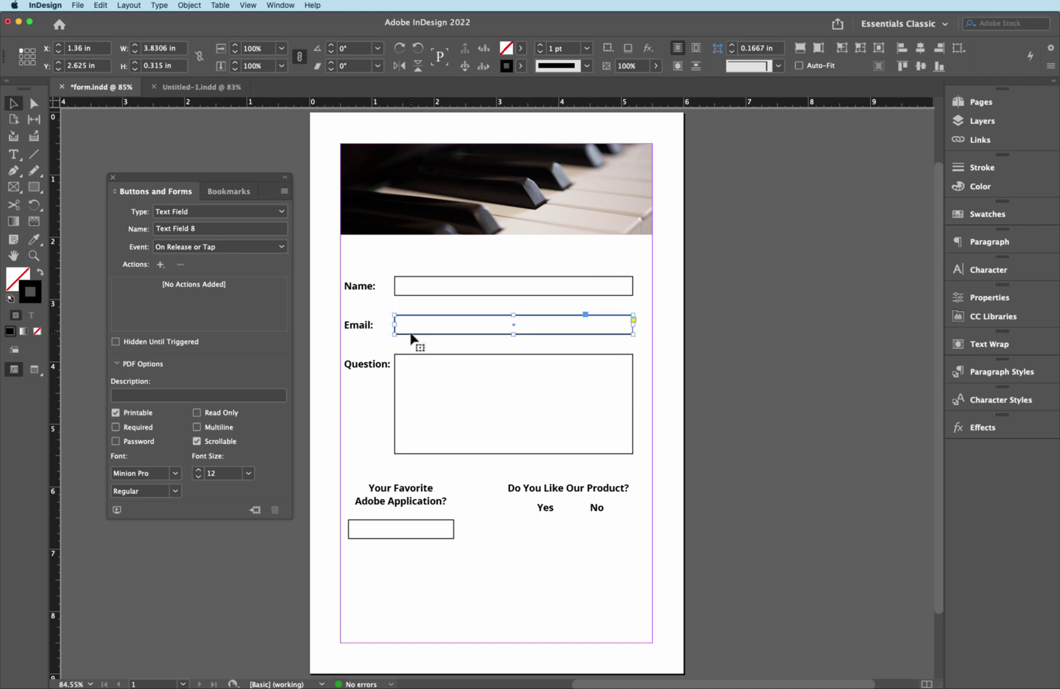
{"action": "left_click", "coordinate": [278, 215]}
{"action": "left_click", "coordinate": [212, 330]}
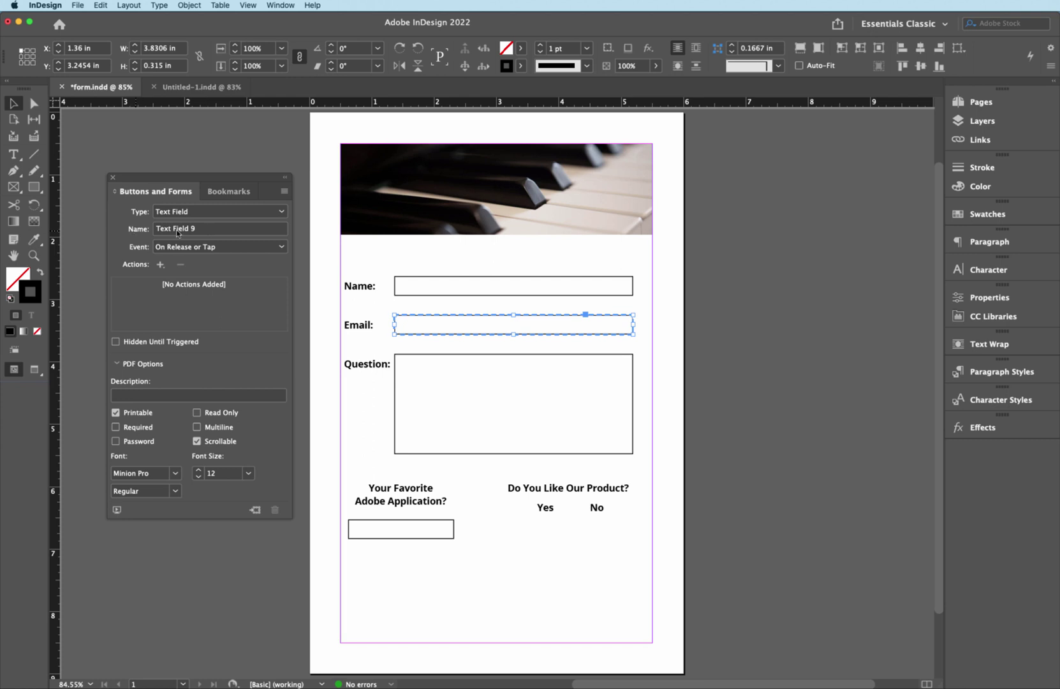
{"action": "left_click", "coordinate": [476, 359]}
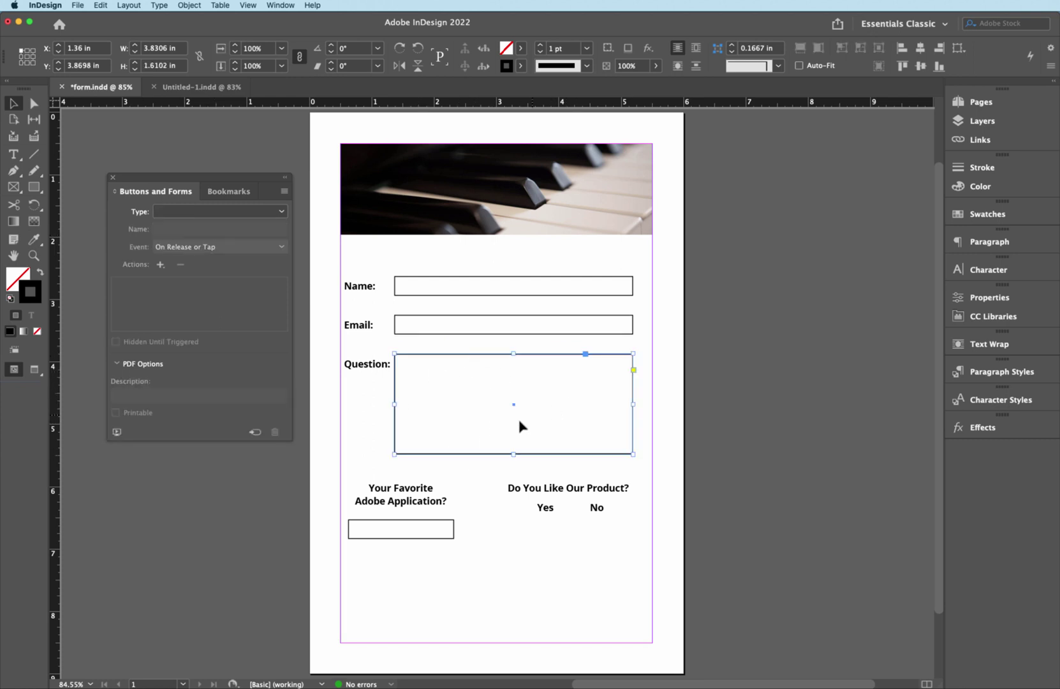
{"action": "left_click", "coordinate": [284, 212]}
{"action": "left_click", "coordinate": [224, 330]}
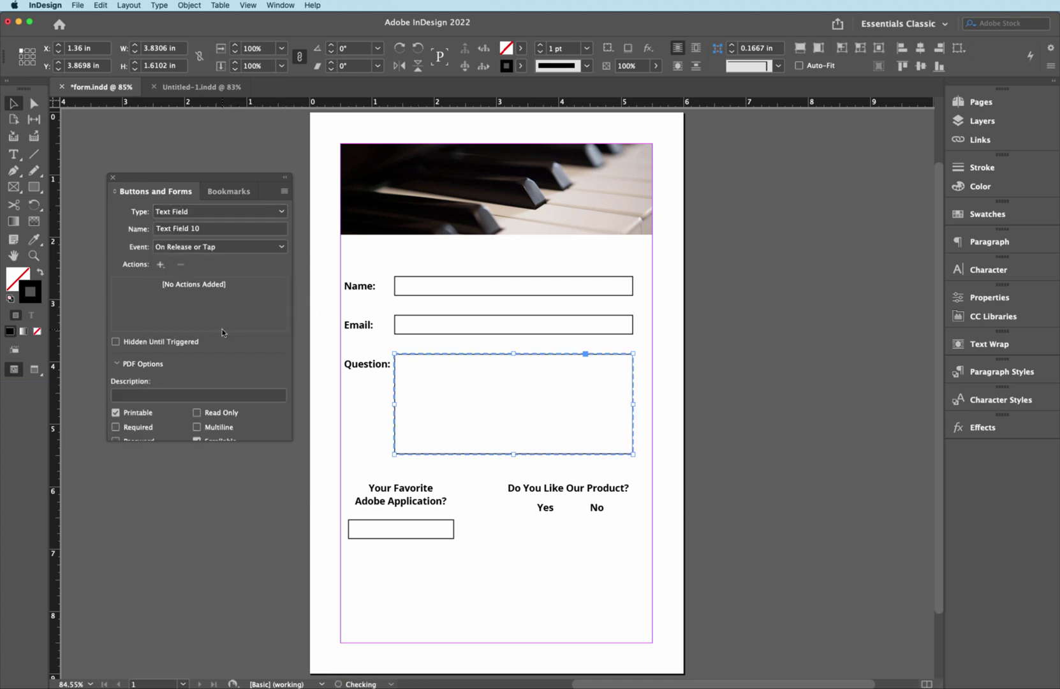
{"action": "left_click", "coordinate": [196, 428]}
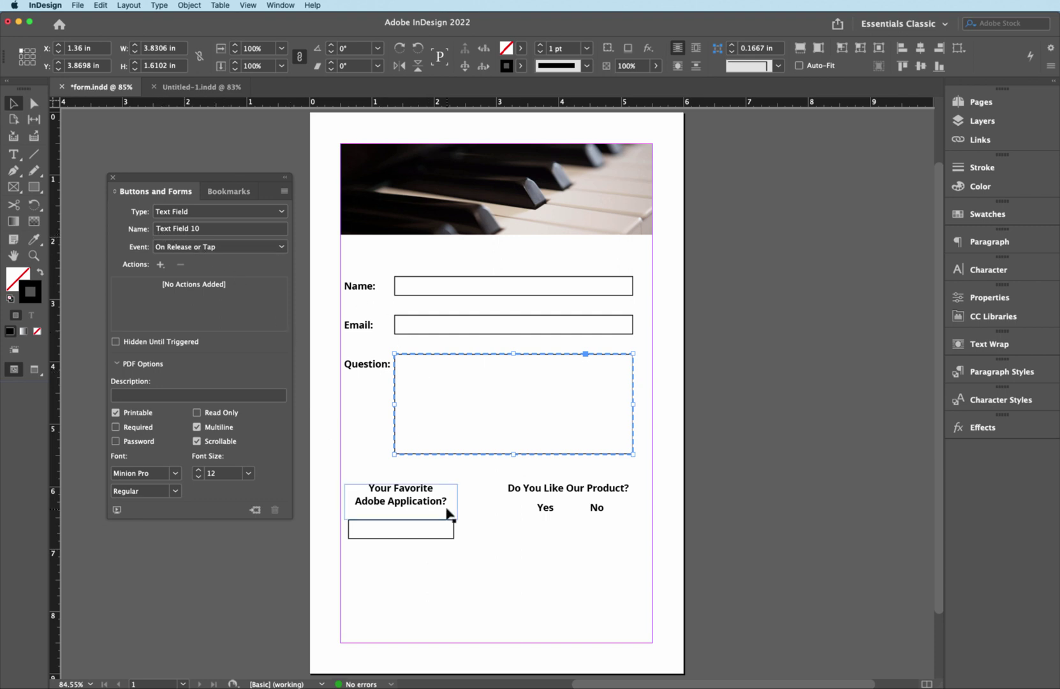
- Set the small box's type to Combo Box and add Illustrator as the first list item
{"action": "left_click", "coordinate": [411, 539]}
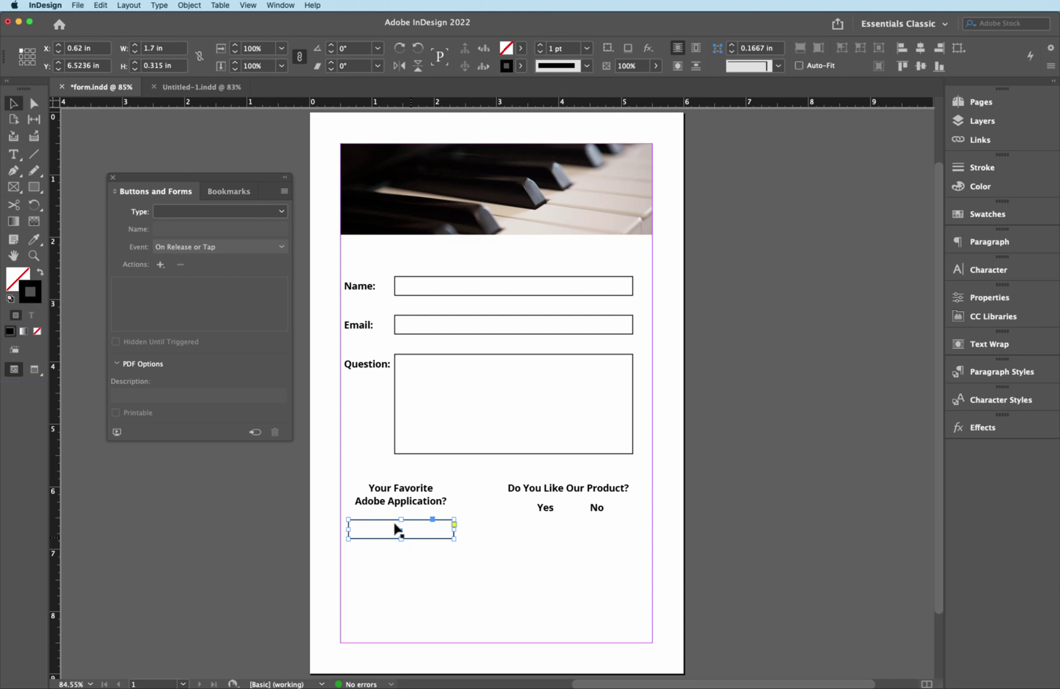
{"action": "left_click", "coordinate": [283, 213]}
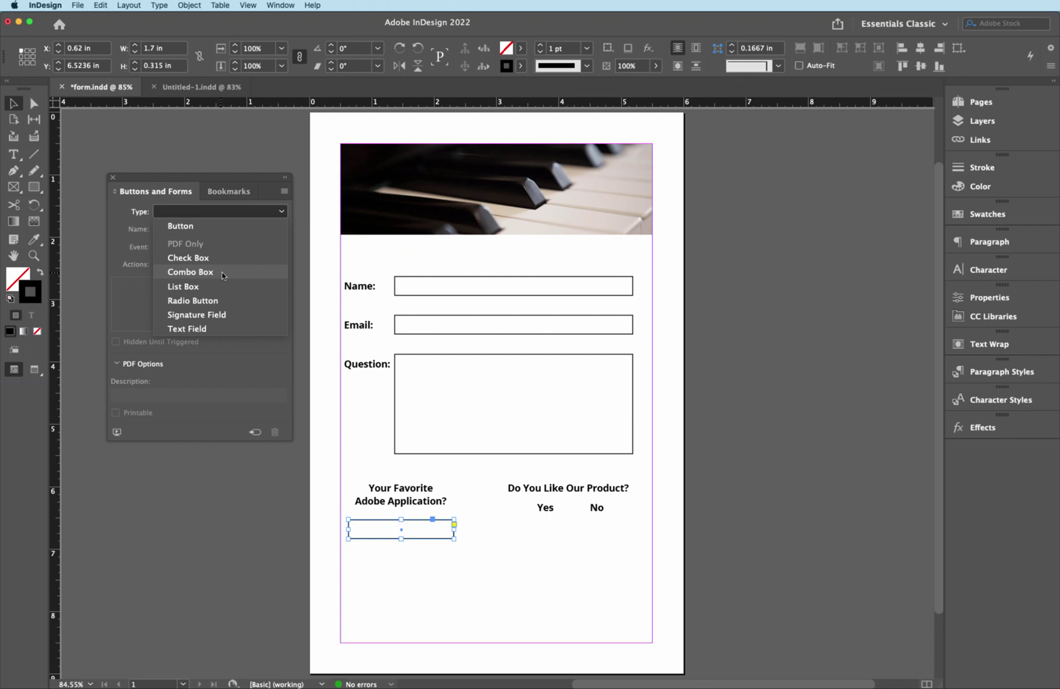
{"action": "left_click", "coordinate": [190, 272]}
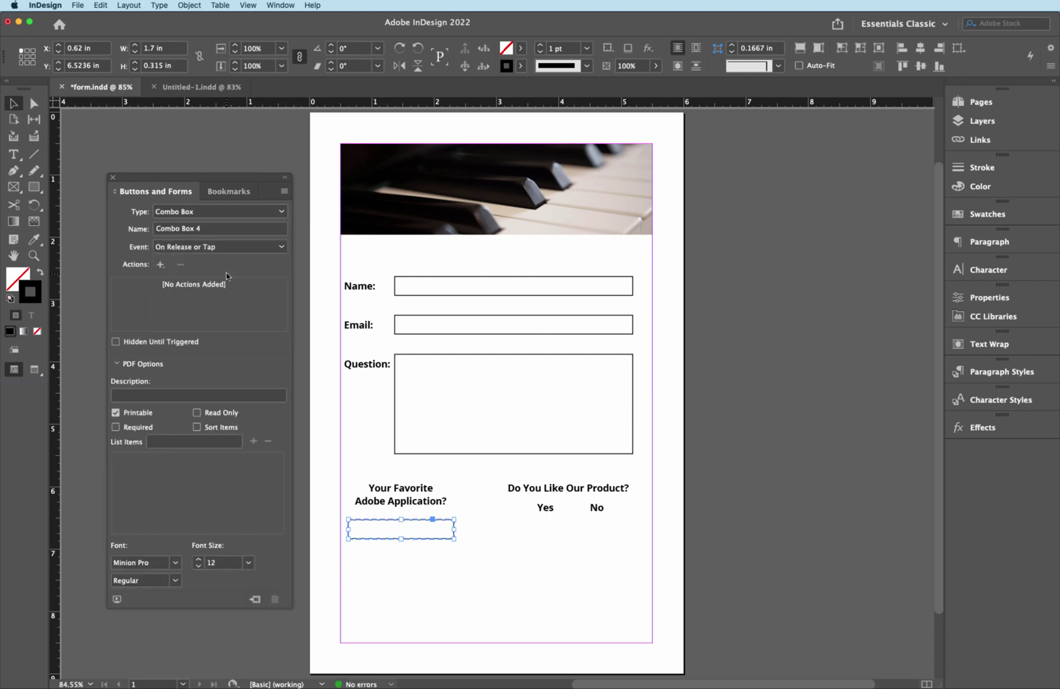
{"action": "left_click", "coordinate": [169, 441]}
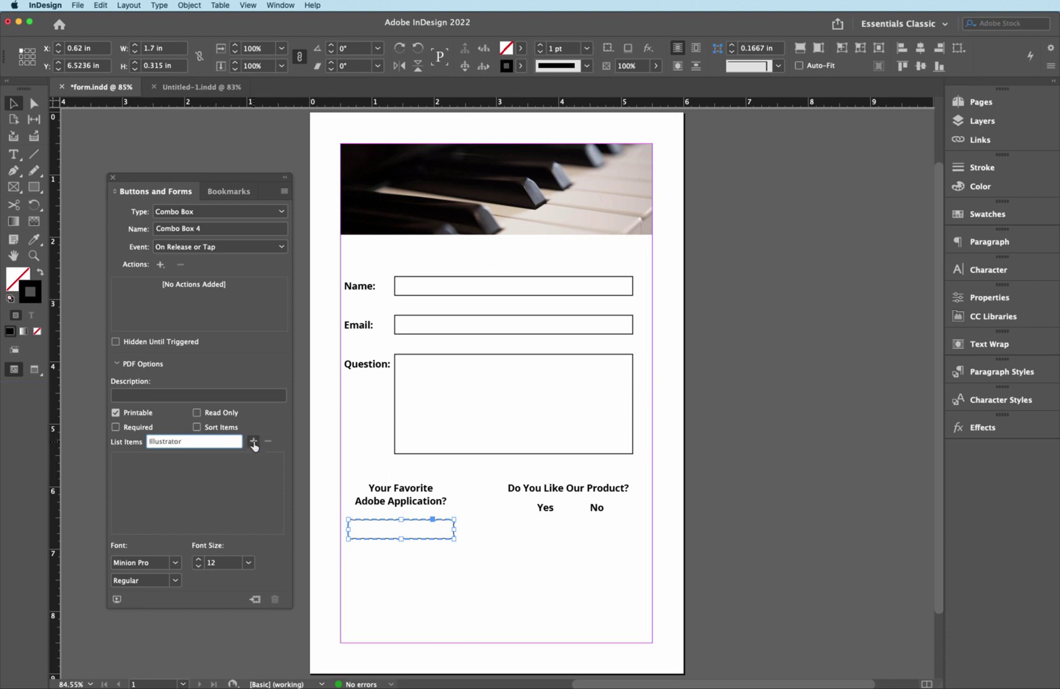
{"action": "left_click", "coordinate": [253, 441]}
- Add Photoshop, XD and InDesign as list items and tick Sort Items
{"action": "left_click", "coordinate": [174, 440]}
{"action": "type", "text": "Photoshop"}
{"action": "left_click", "coordinate": [253, 441]}
{"action": "left_click", "coordinate": [189, 441]}
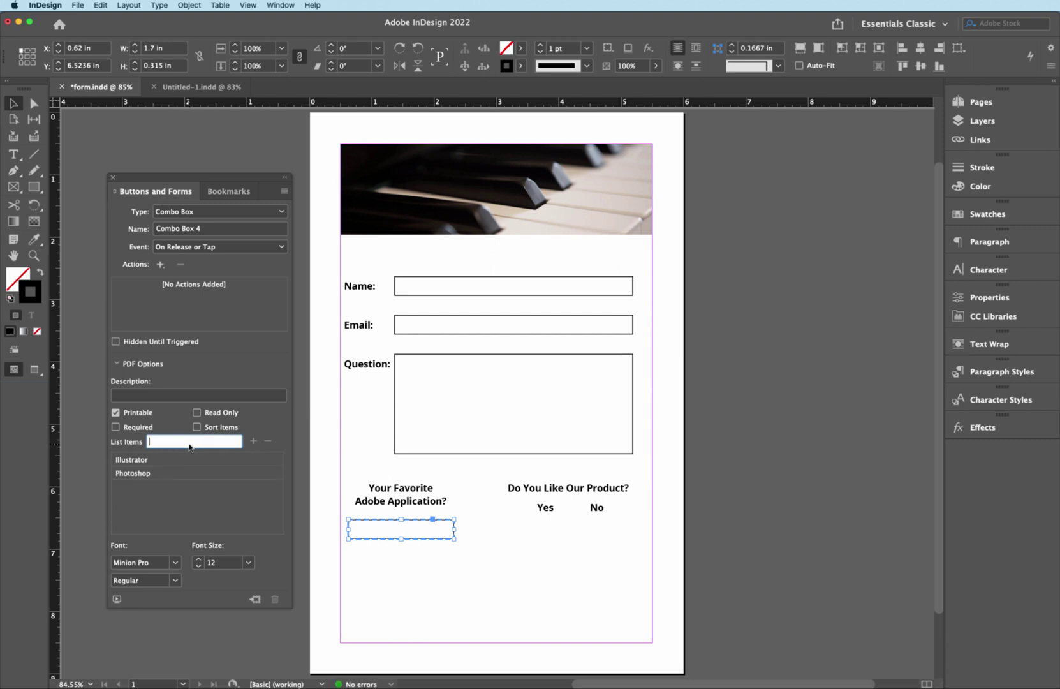
{"action": "type", "text": "XD"}
{"action": "left_click", "coordinate": [253, 440]}
{"action": "left_click", "coordinate": [189, 442]}
{"action": "left_click", "coordinate": [253, 441]}
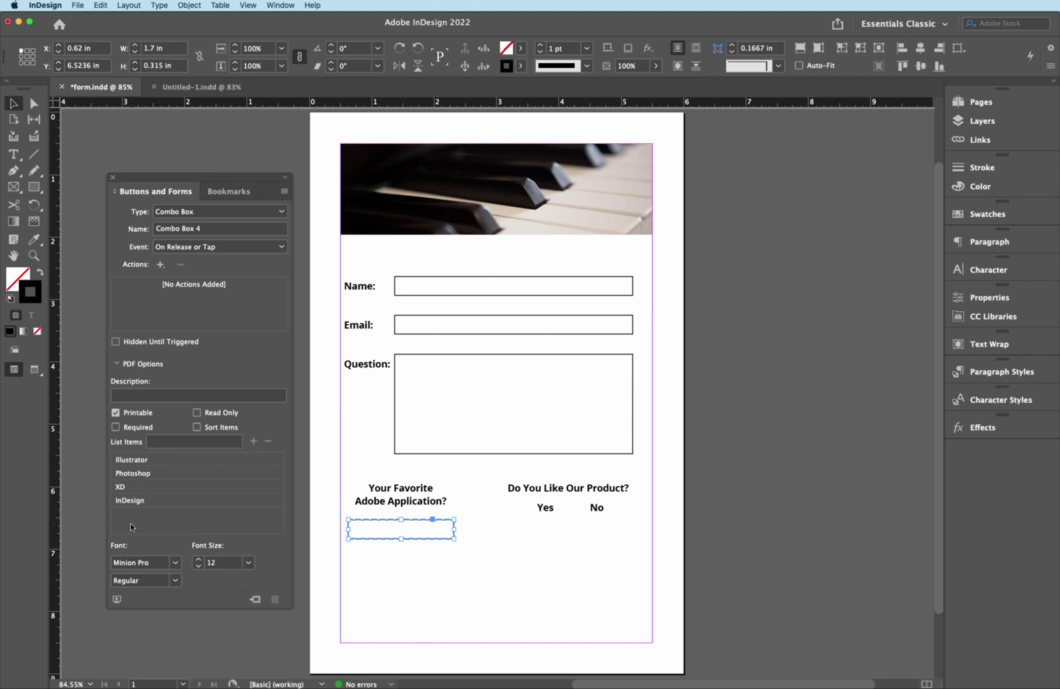
{"action": "left_click", "coordinate": [197, 427]}
- Drag a sample radio-button set from Sample Buttons And Forms under Yes, then close the library
{"action": "left_click", "coordinate": [284, 193]}
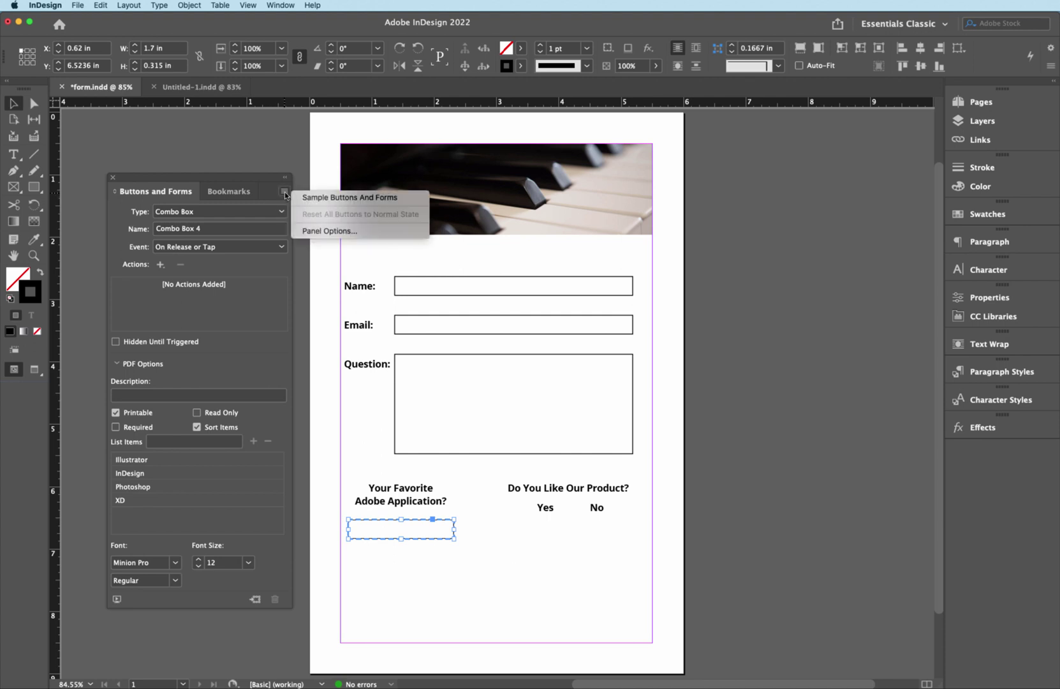
{"action": "left_click", "coordinate": [325, 199]}
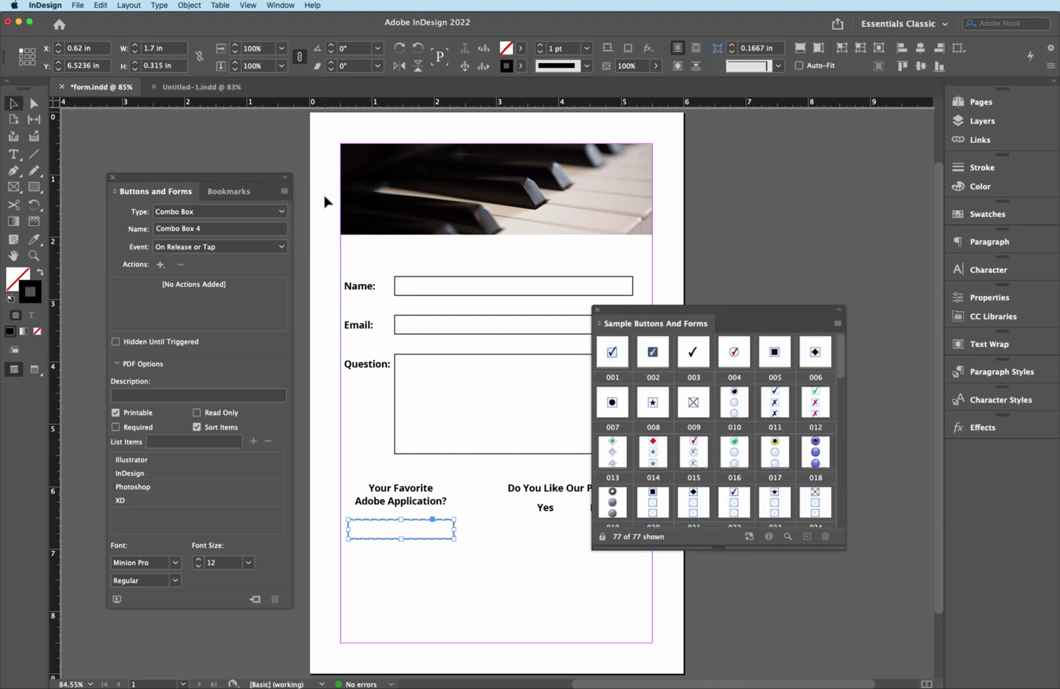
{"action": "left_click_drag", "start_coordinate": [671, 311], "coordinate": [664, 189]}
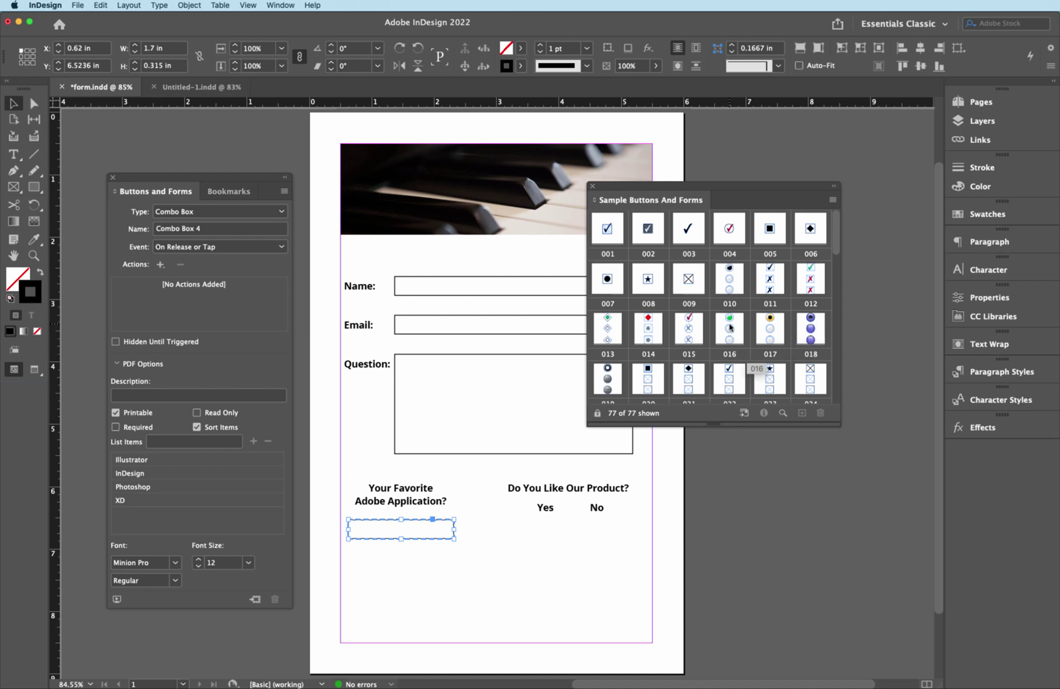
{"action": "left_click_drag", "start_coordinate": [730, 328], "coordinate": [547, 578]}
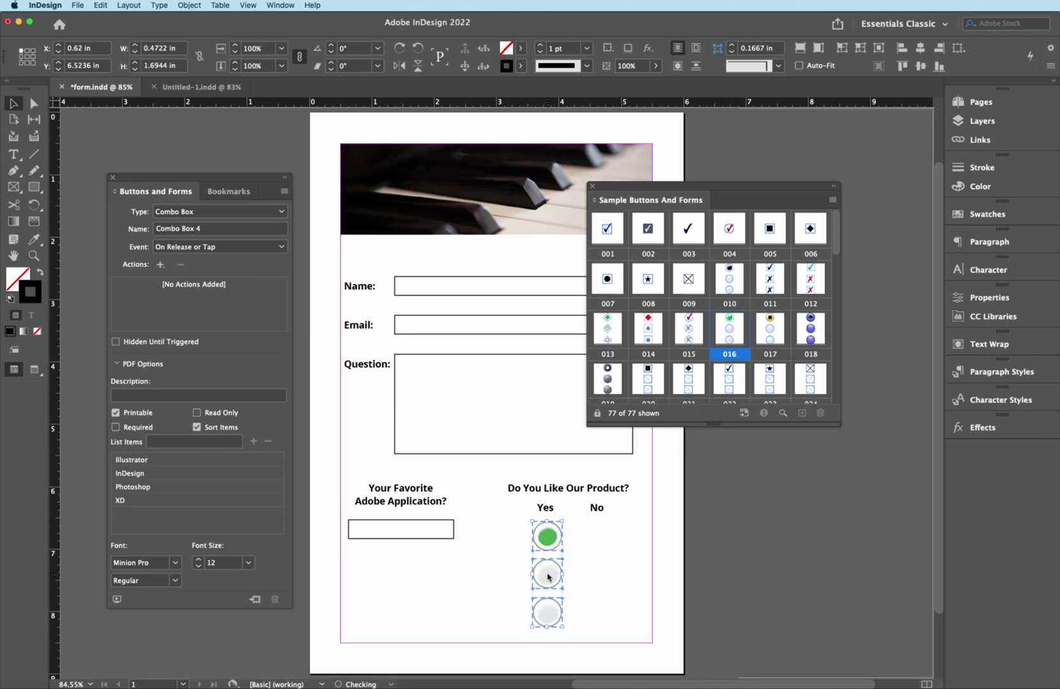
{"action": "left_click", "coordinate": [592, 188]}
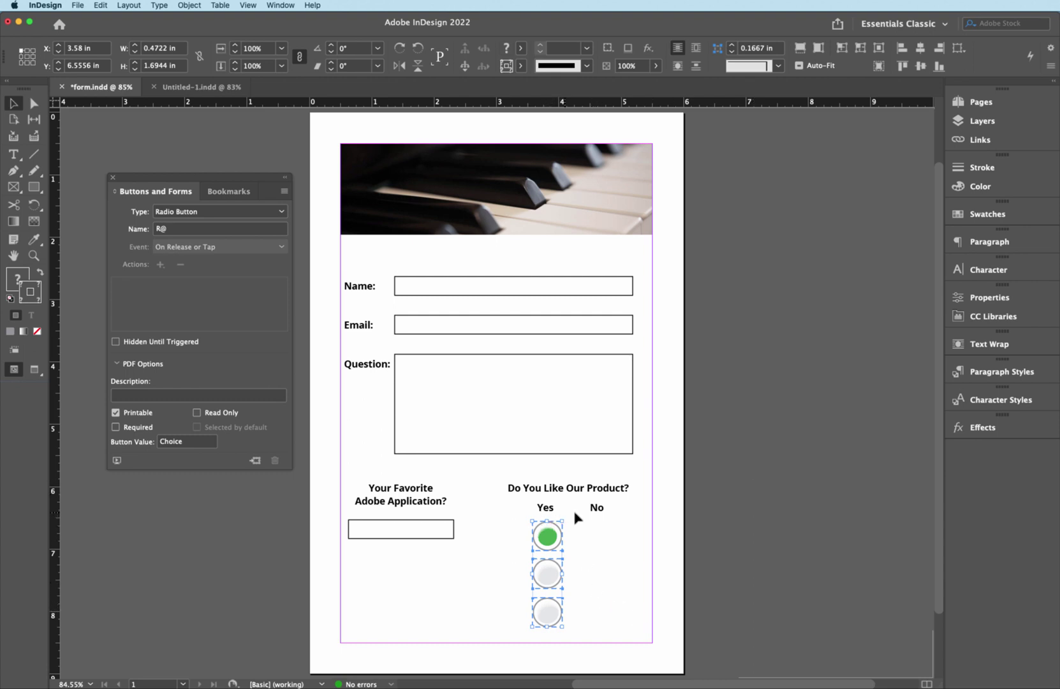
- Delete the third radio button and move the second one under No
{"action": "left_click", "coordinate": [620, 580]}
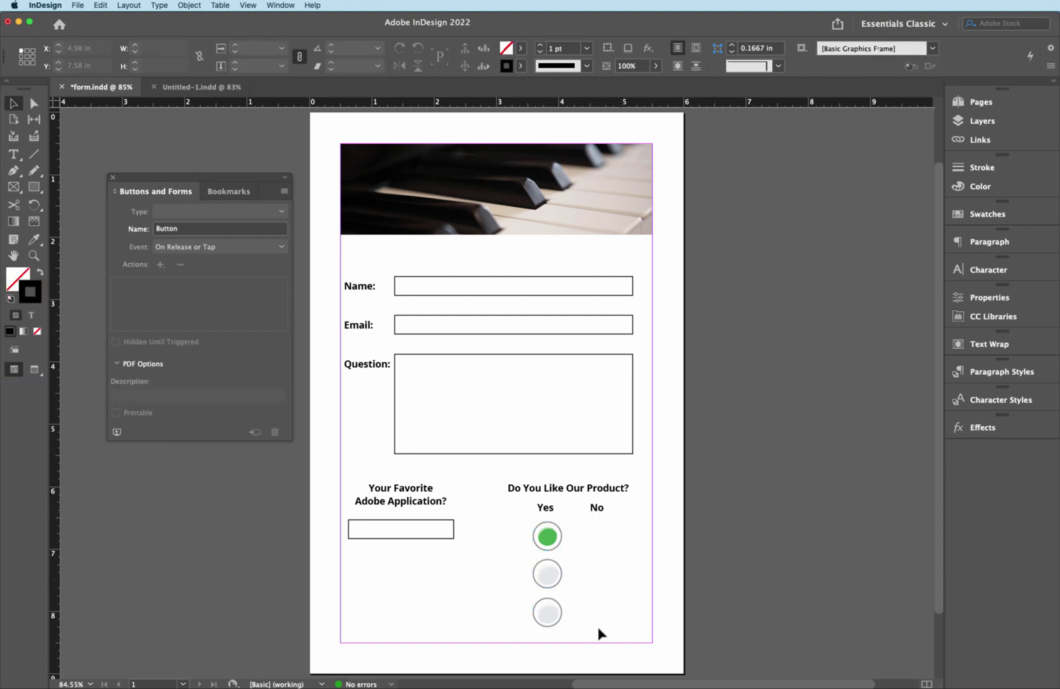
{"action": "left_click", "coordinate": [546, 622]}
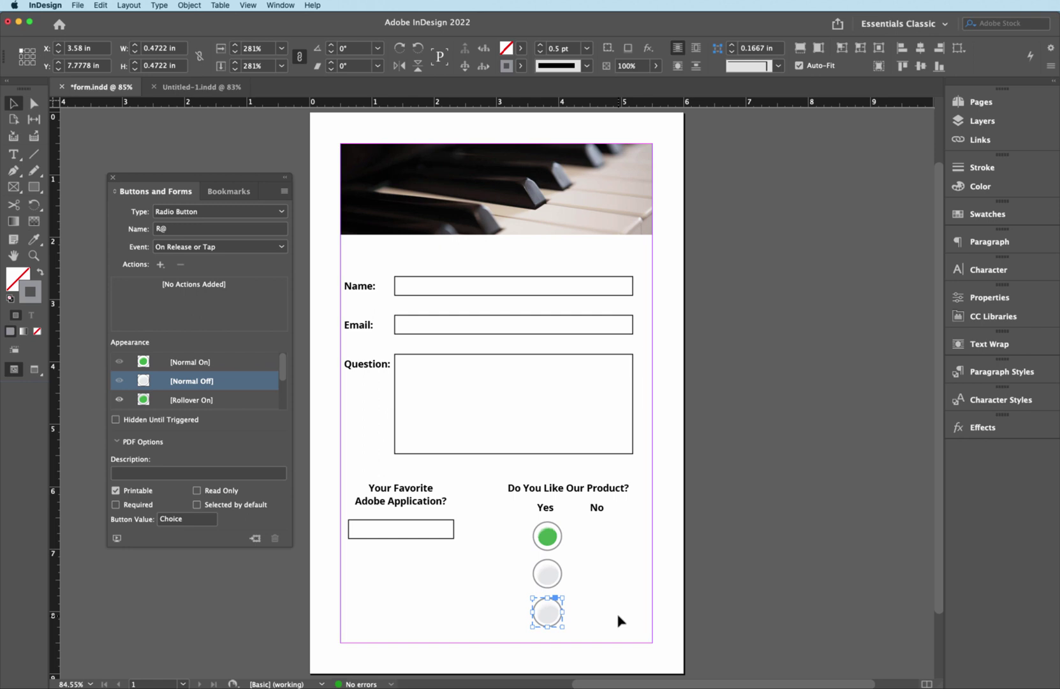
{"action": "key", "text": "Delete"}
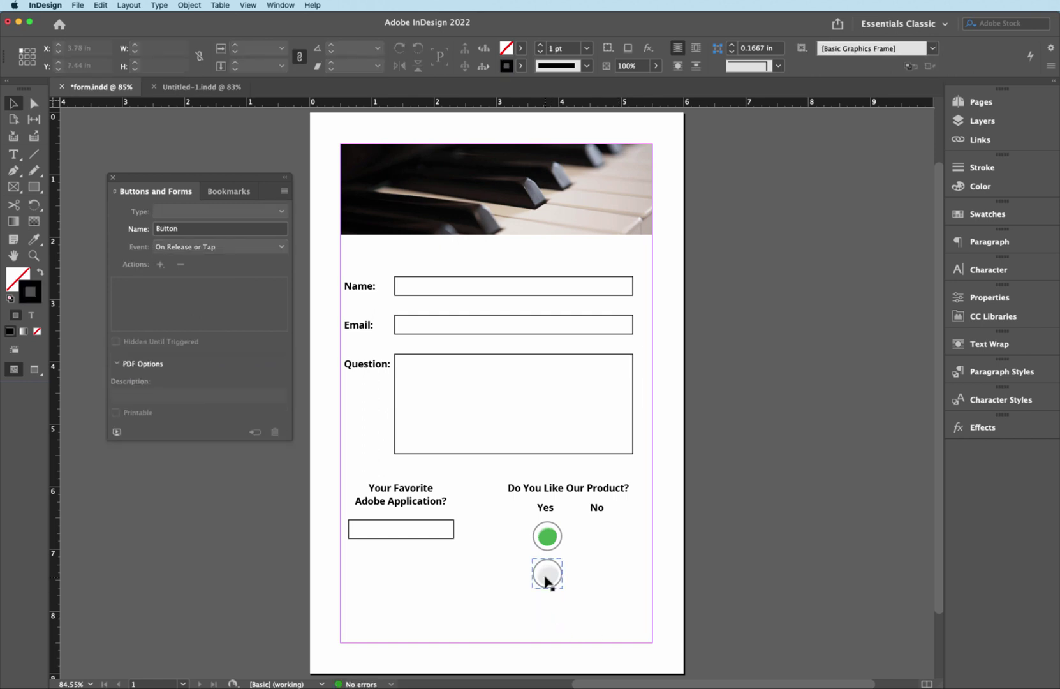
{"action": "left_click_drag", "start_coordinate": [546, 580], "coordinate": [595, 544]}
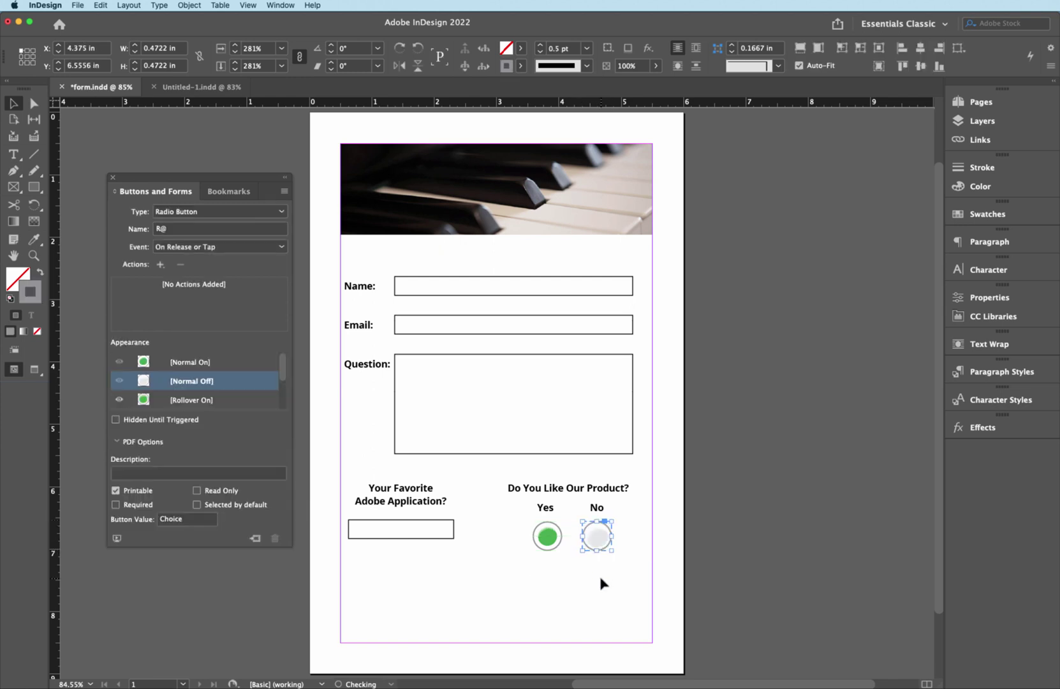
- Select the Name, Email, combo box, Yes and No fields in turn to check them
{"action": "left_click", "coordinate": [523, 574]}
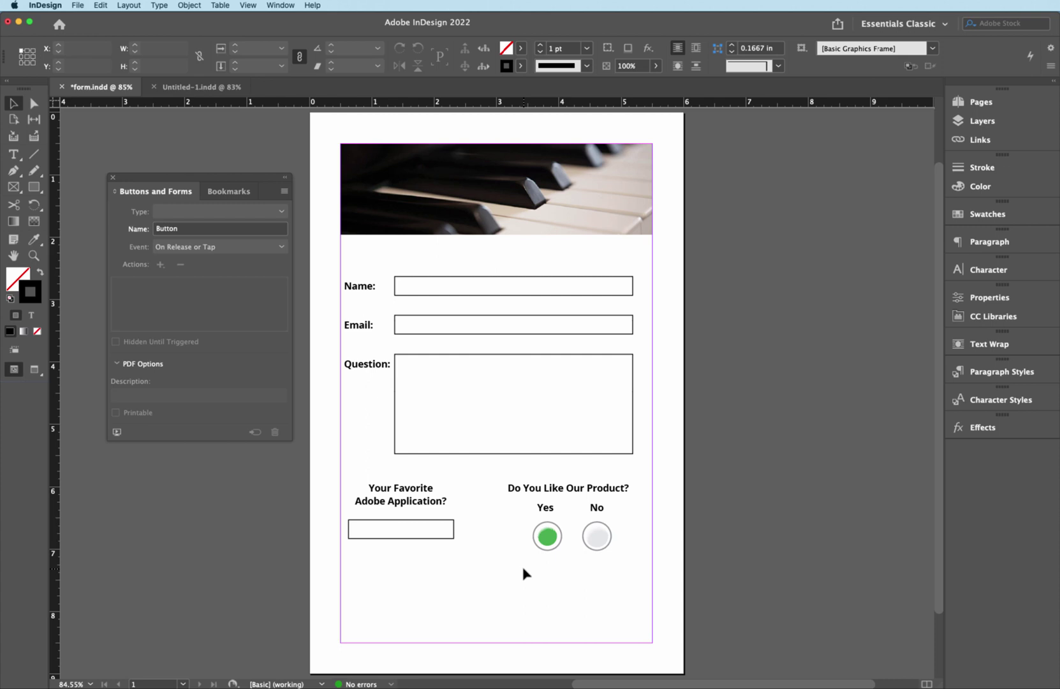
{"action": "left_click", "coordinate": [491, 295]}
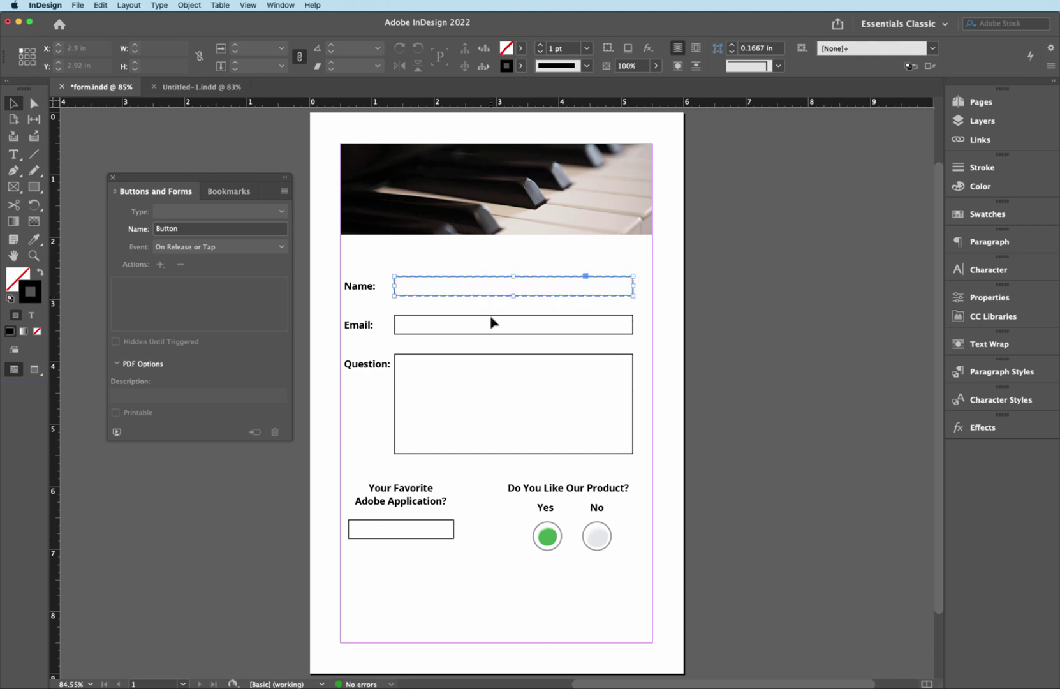
{"action": "left_click", "coordinate": [492, 333]}
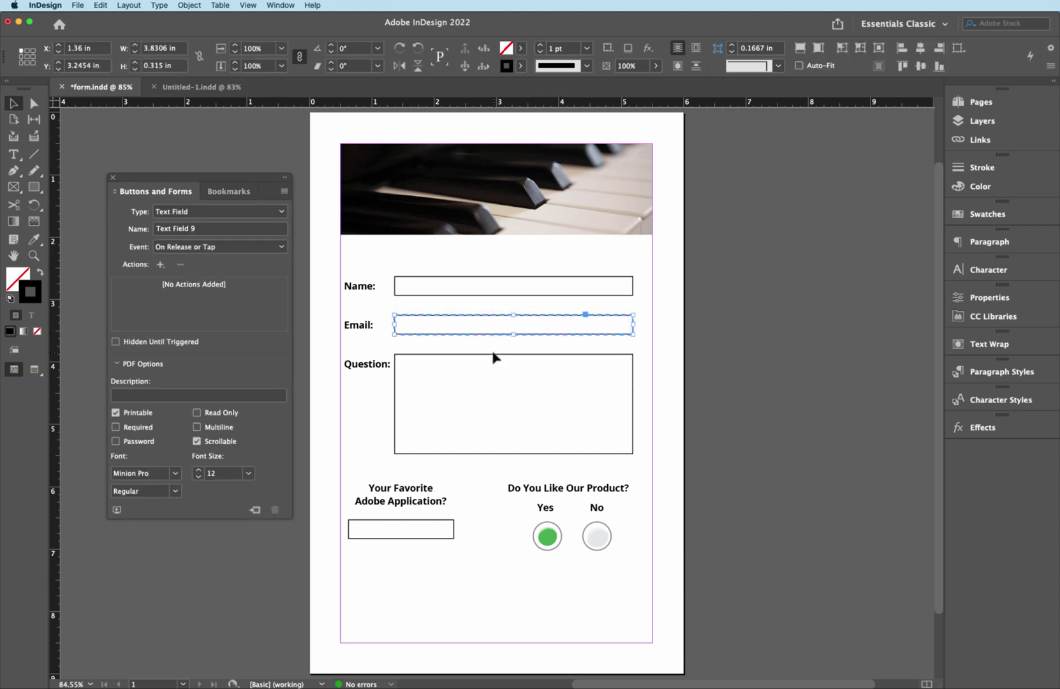
{"action": "left_click", "coordinate": [493, 353]}
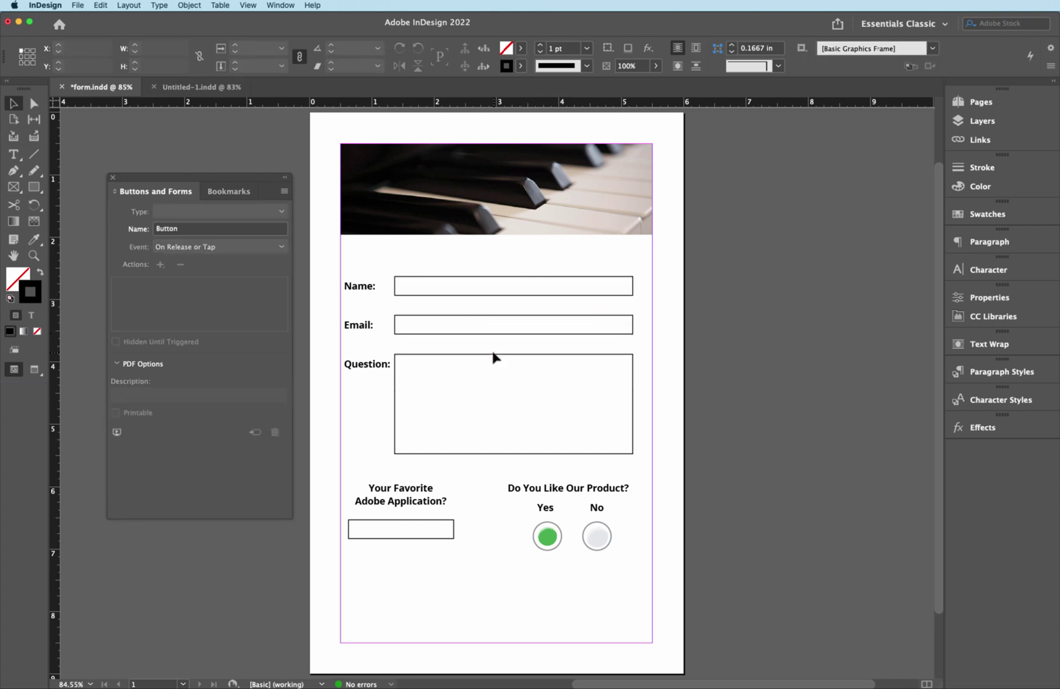
{"action": "left_click", "coordinate": [454, 535]}
{"action": "left_click", "coordinate": [571, 541]}
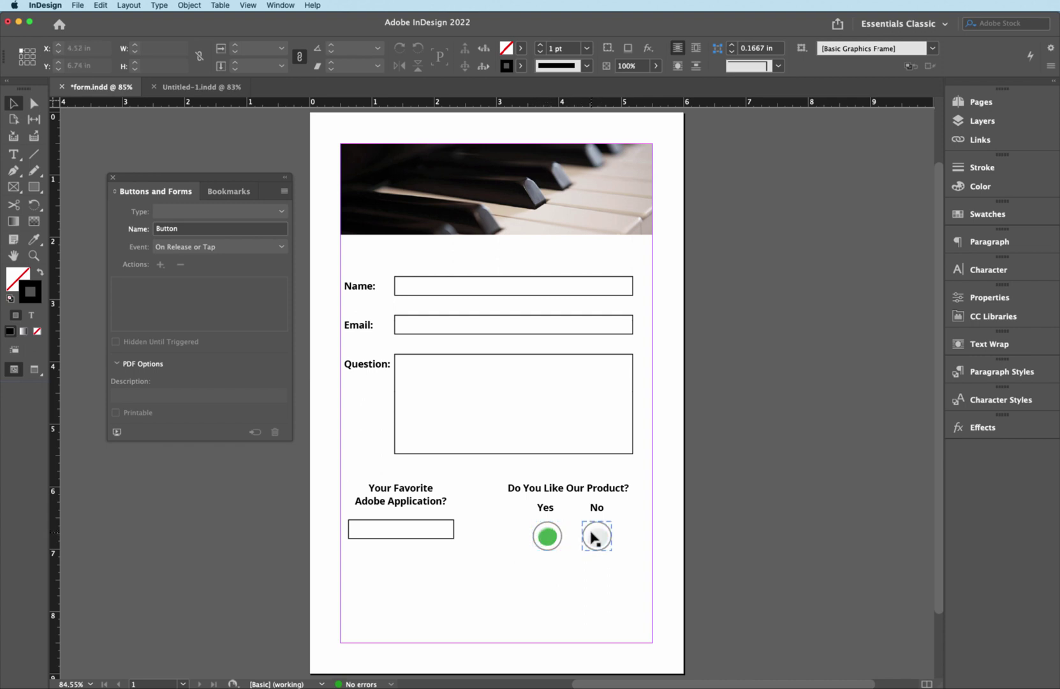
{"action": "left_click", "coordinate": [551, 537]}
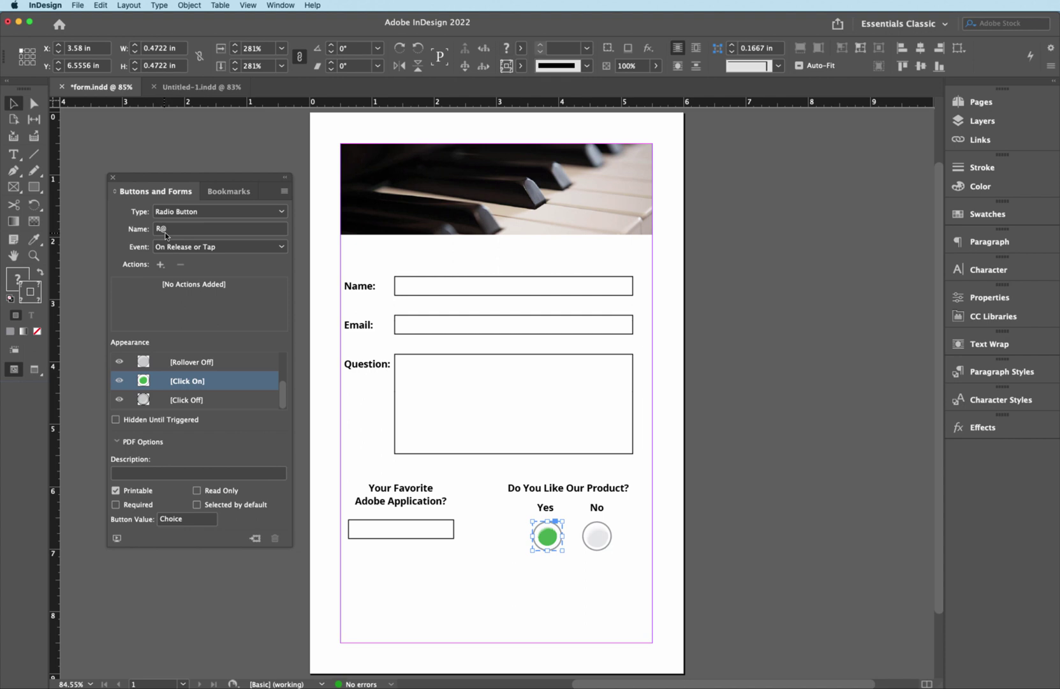
{"action": "left_click", "coordinate": [601, 534]}
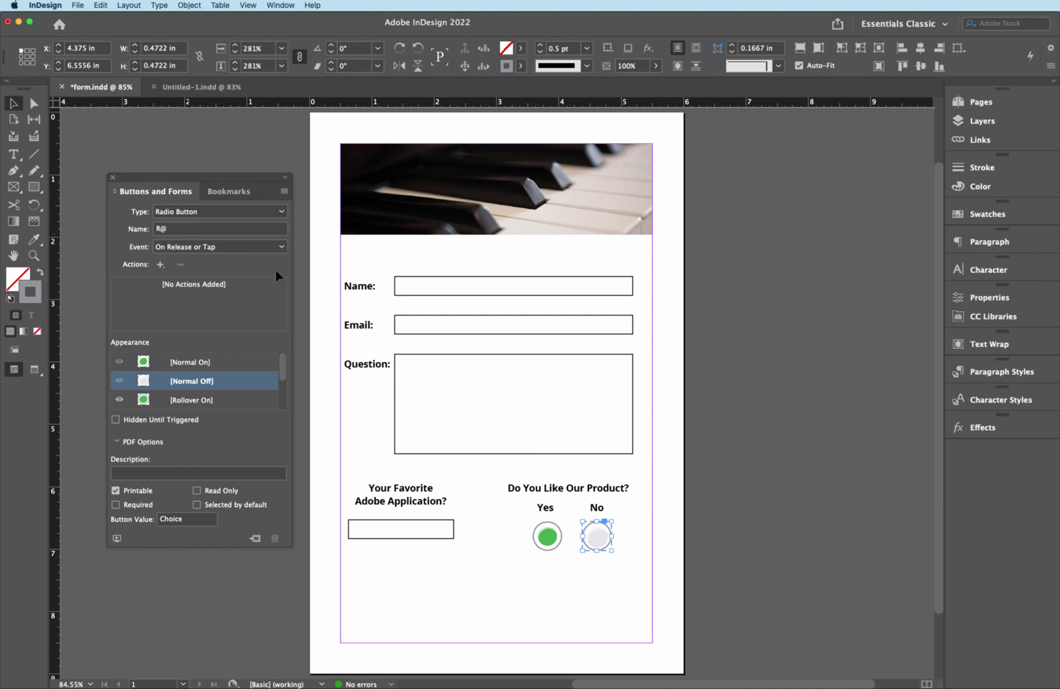
{"action": "left_click", "coordinate": [547, 605]}
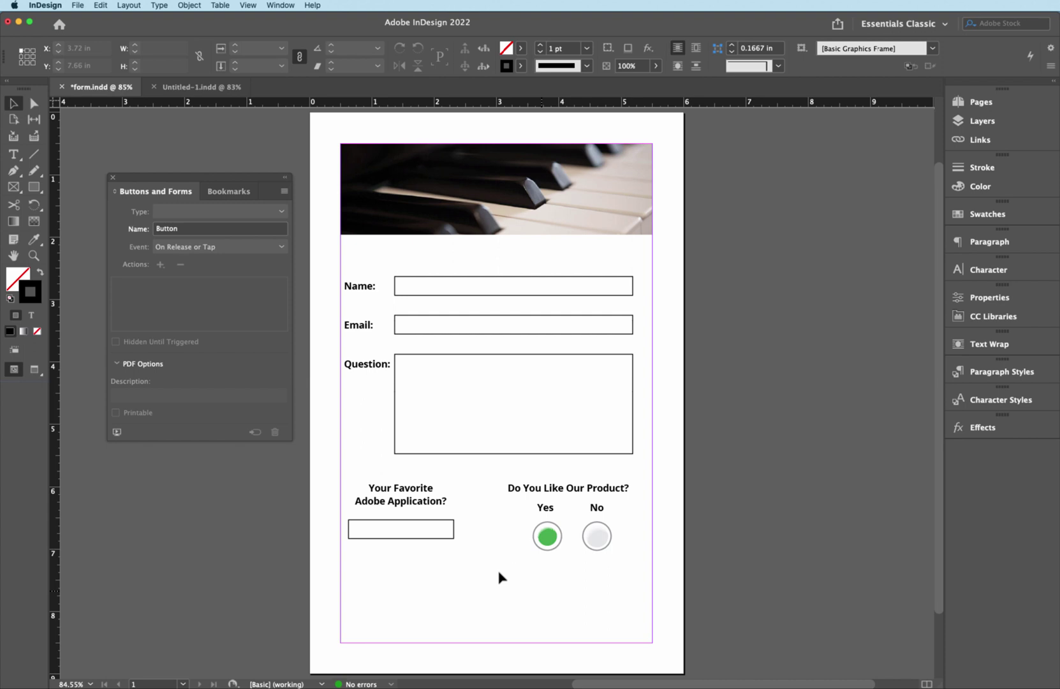
- Draw a rectangle filled with green C=75 M=5 Y=100 K=0 near the bottom of the page
{"action": "left_click", "coordinate": [35, 186]}
{"action": "left_click", "coordinate": [41, 273]}
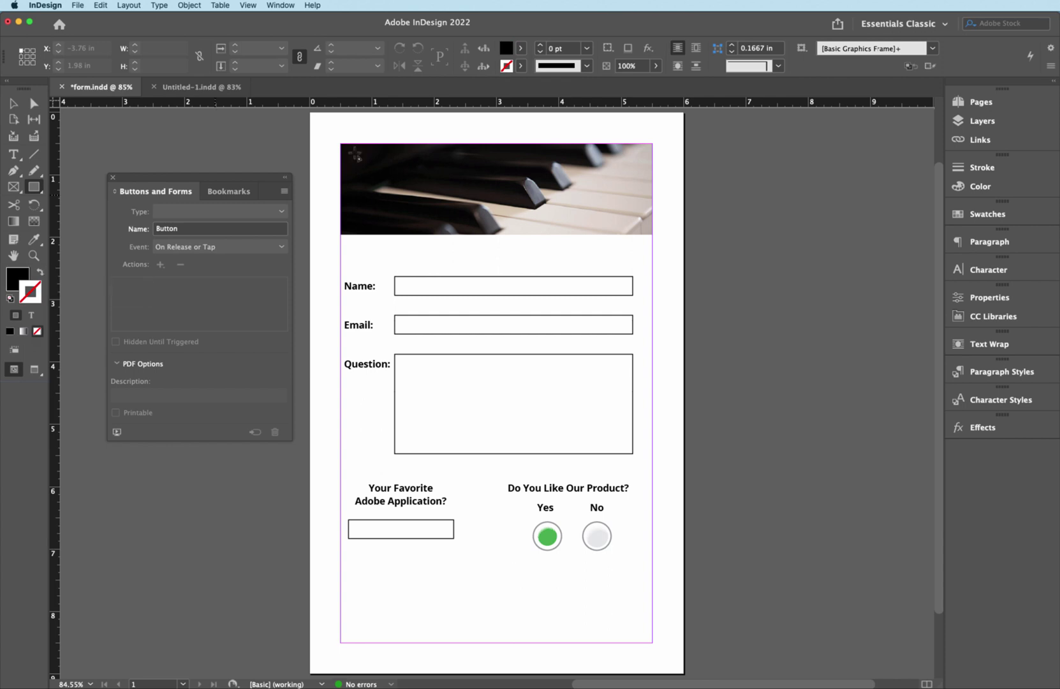
{"action": "left_click", "coordinate": [520, 48]}
{"action": "left_click", "coordinate": [397, 209]}
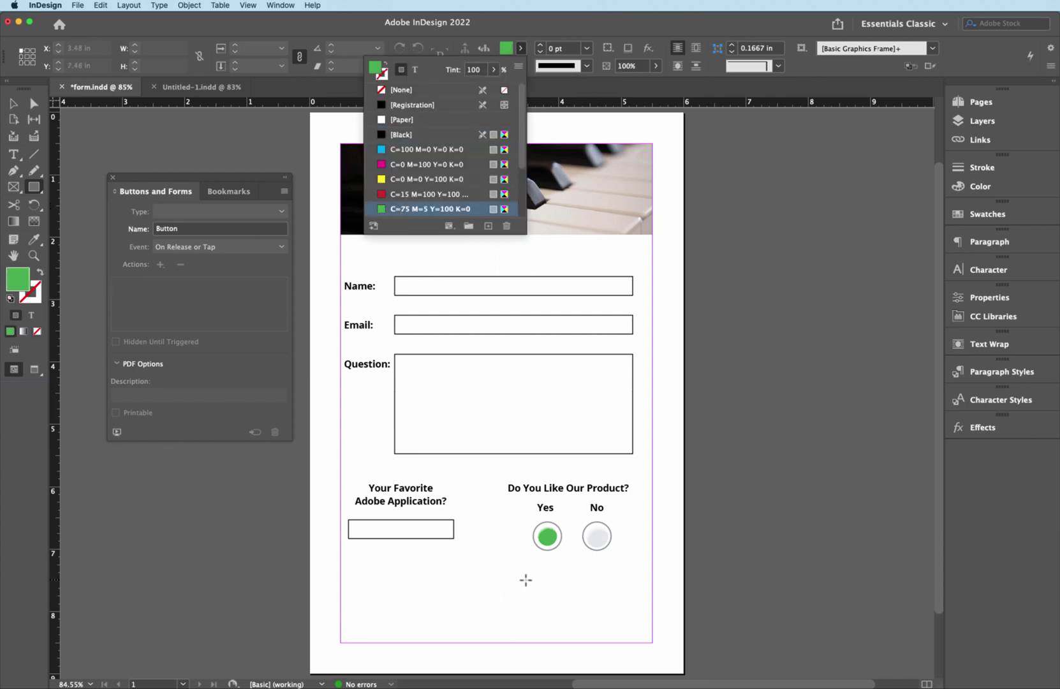
{"action": "left_click_drag", "start_coordinate": [526, 580], "coordinate": [619, 616]}
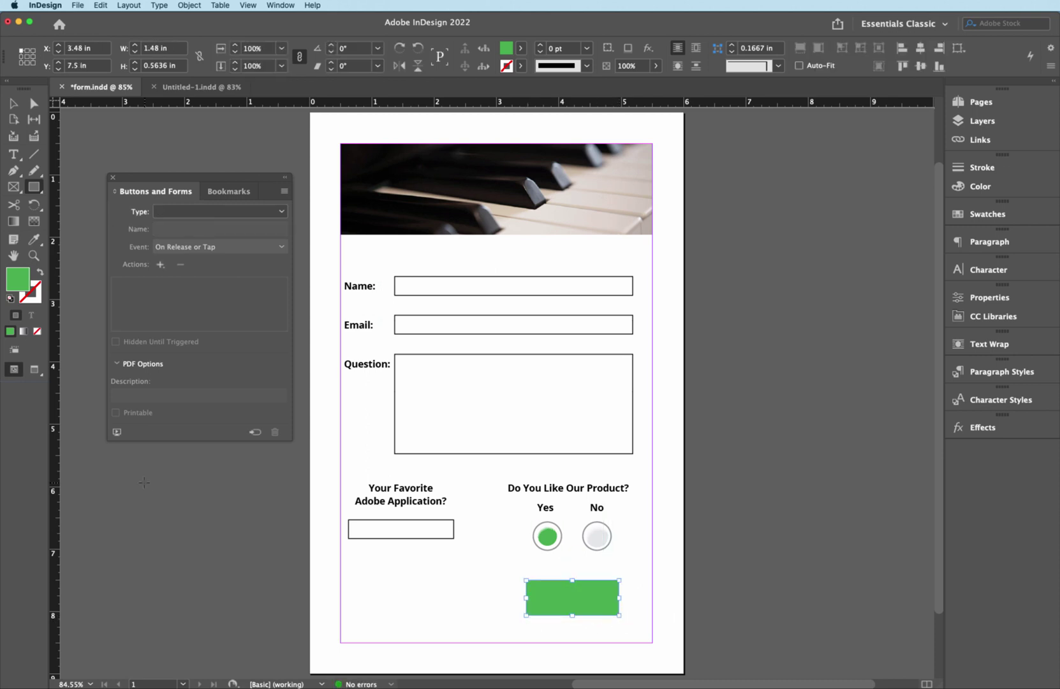
{"action": "left_click", "coordinate": [13, 103]}
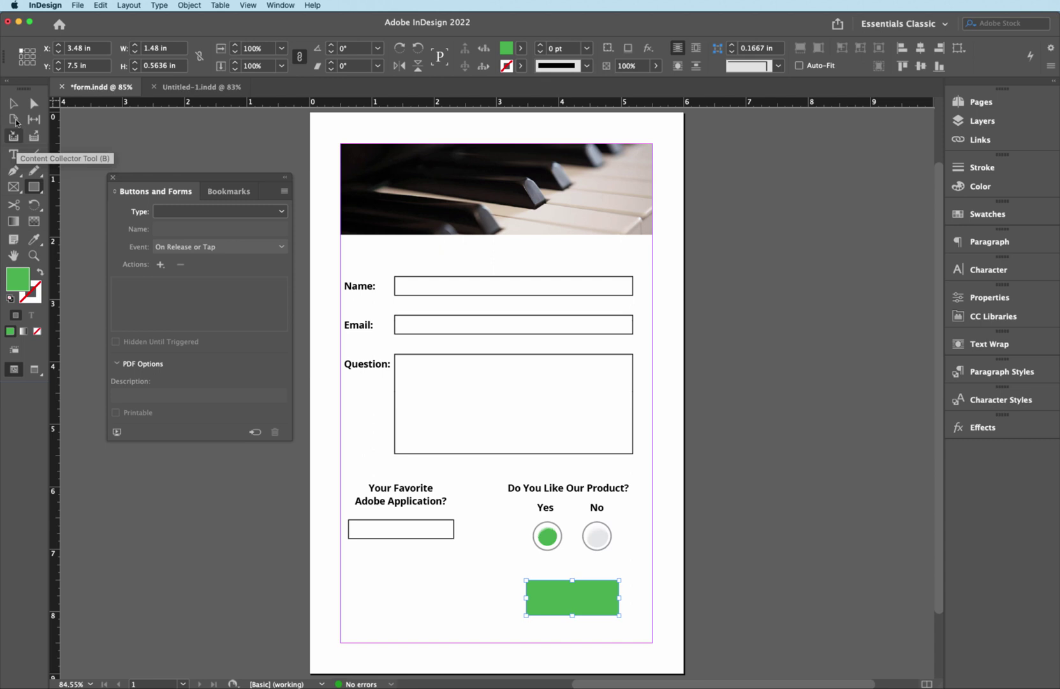
{"action": "left_click", "coordinate": [13, 154]}
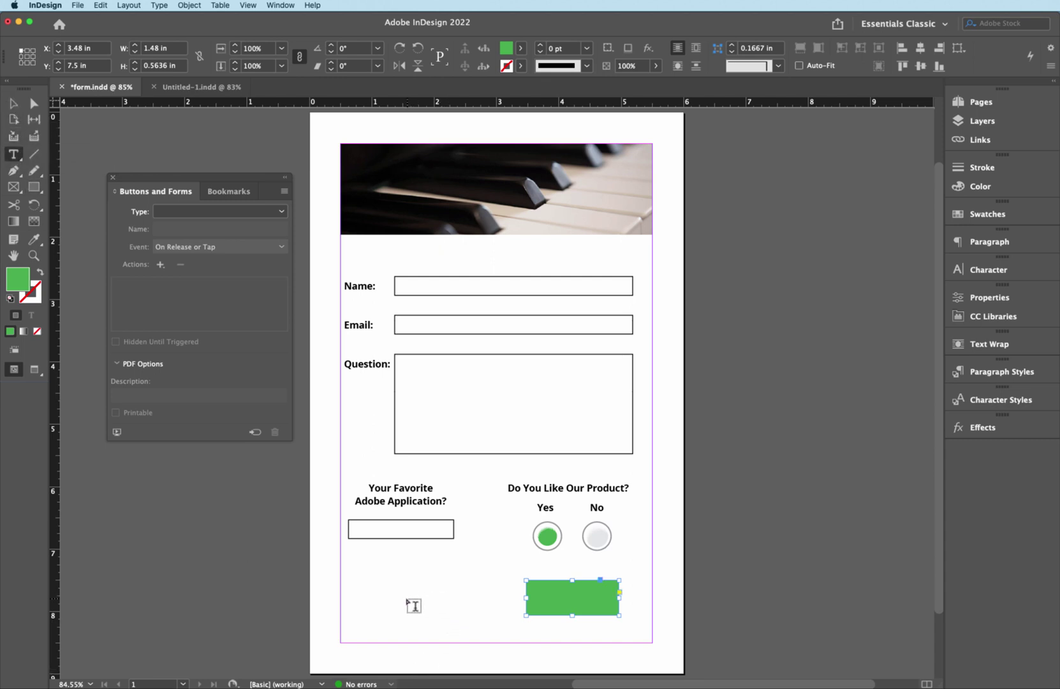
- Type SUBMIT in a new text frame near the bottom-left and set it in Almonte
{"action": "left_click_drag", "start_coordinate": [376, 591], "coordinate": [487, 616]}
{"action": "type", "text": "S"}
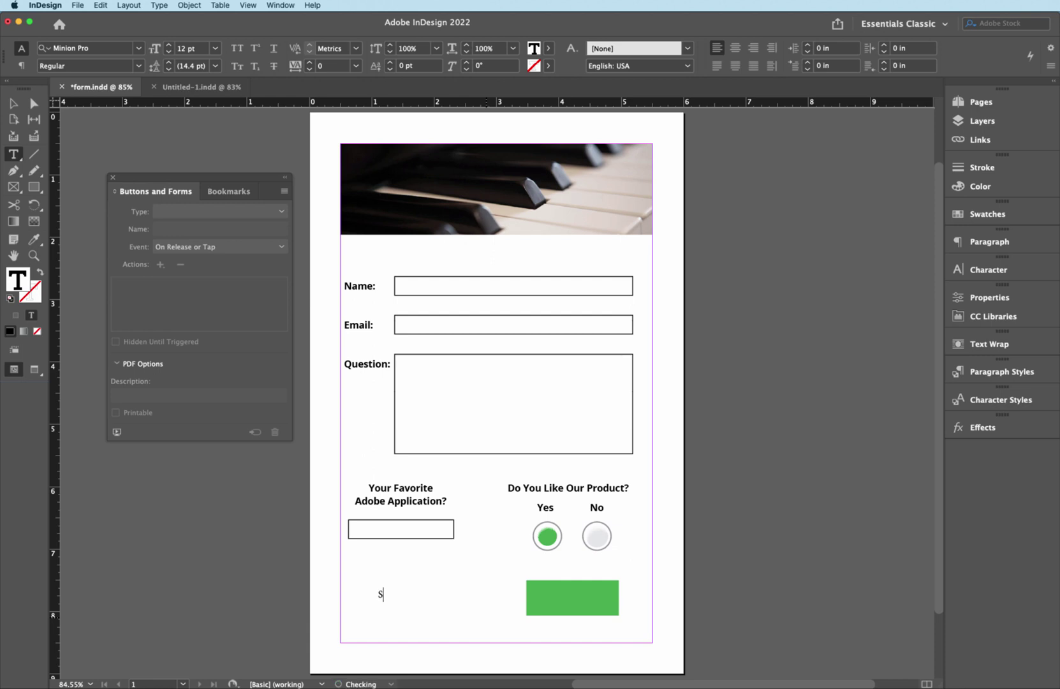
{"action": "type", "text": "UBMIY"}
{"action": "key", "text": "super+a"}
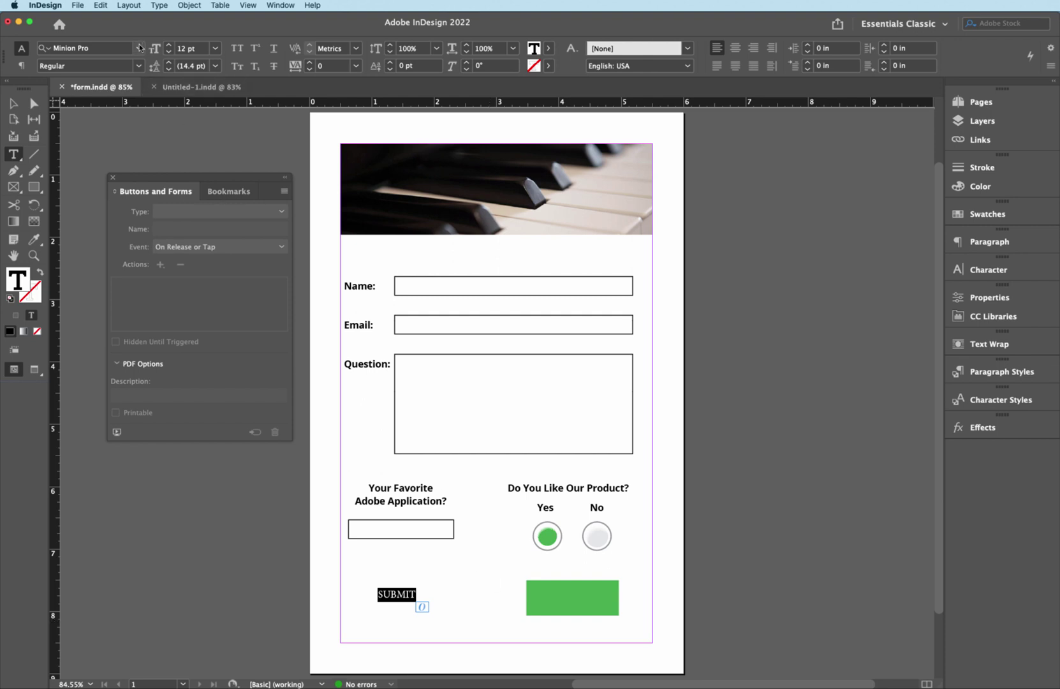
{"action": "left_click", "coordinate": [139, 48]}
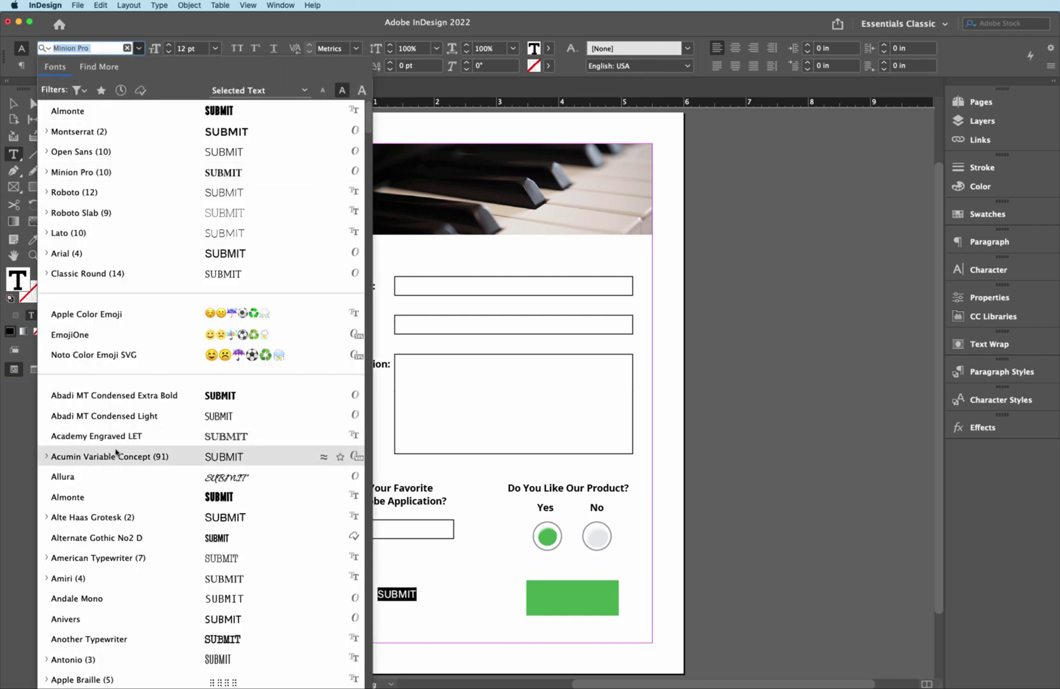
{"action": "left_click", "coordinate": [105, 497]}
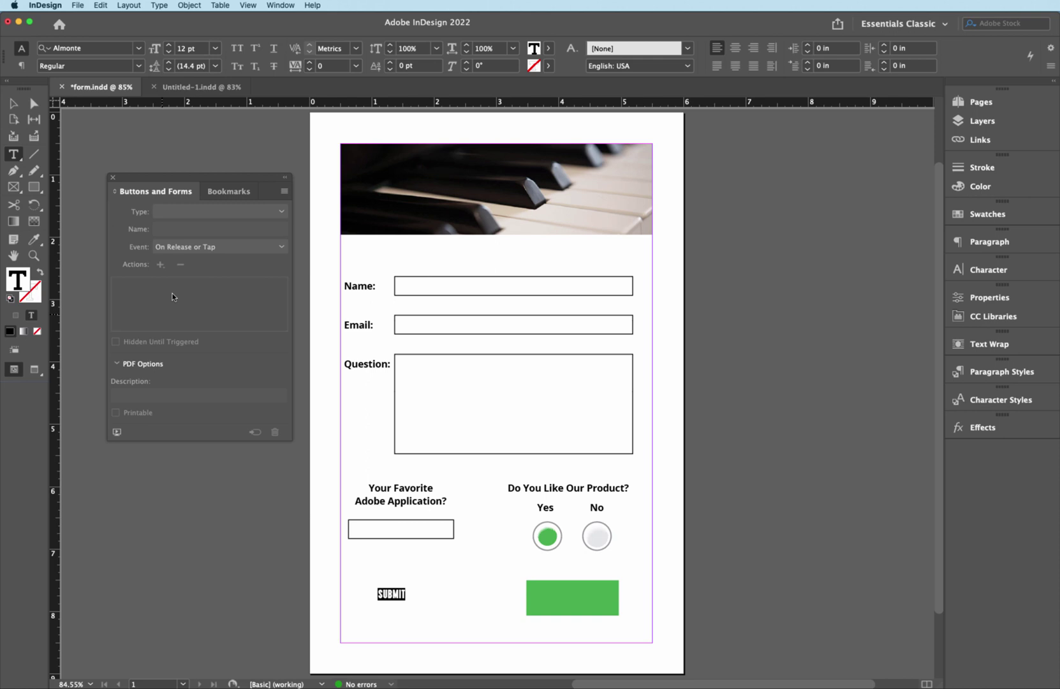
- Enlarge the SUBMIT text to 25 pt and colour it [Paper] white
{"action": "left_click", "coordinate": [169, 45]}
{"action": "left_click", "coordinate": [169, 45]}
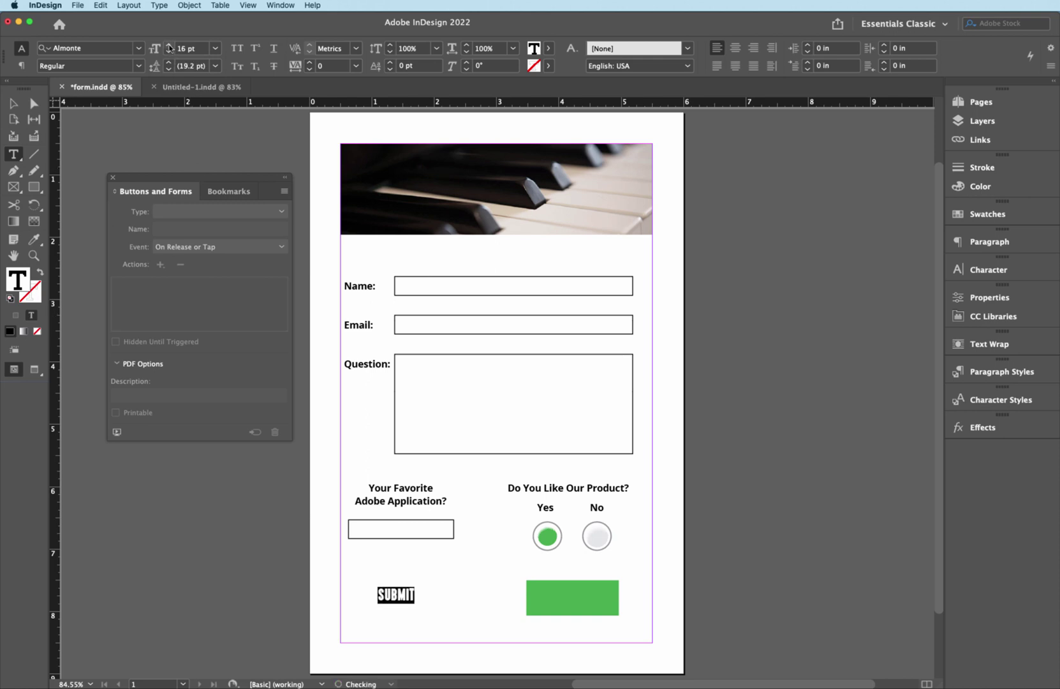
{"action": "left_click", "coordinate": [169, 45]}
{"action": "left_click", "coordinate": [169, 45]}
{"action": "left_click", "coordinate": [169, 45]}
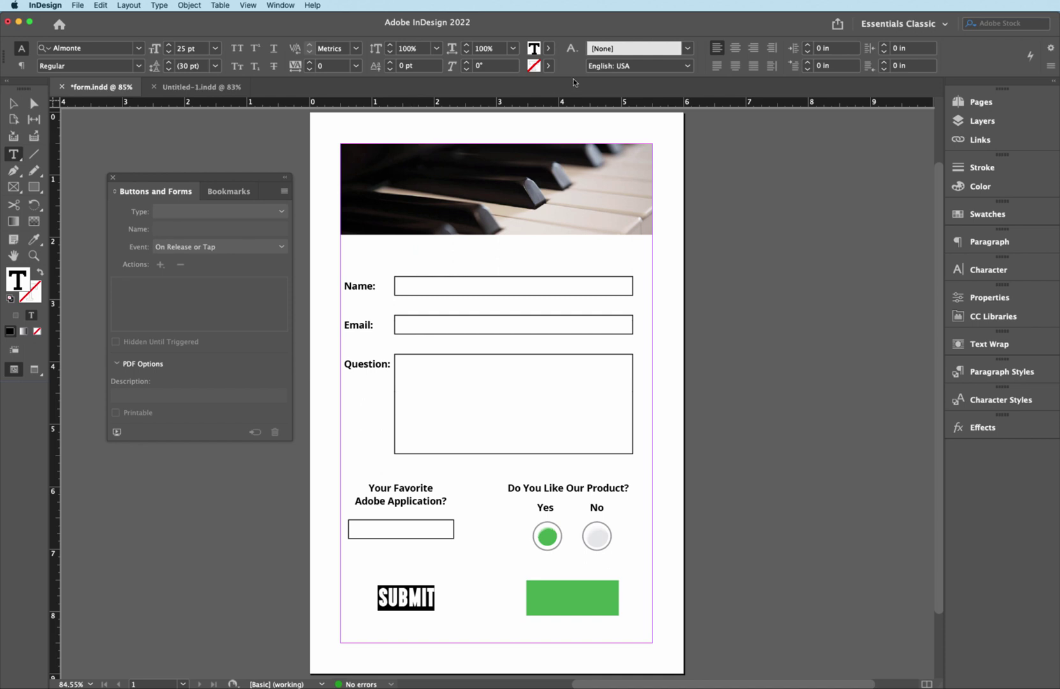
{"action": "left_click", "coordinate": [549, 49]}
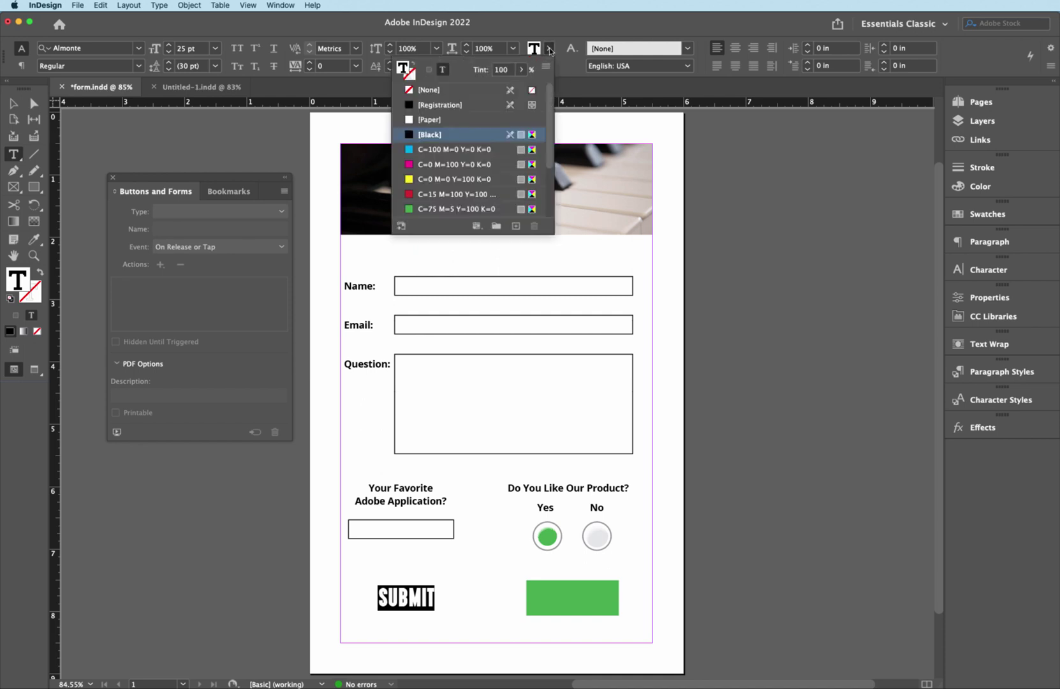
{"action": "left_click", "coordinate": [409, 121]}
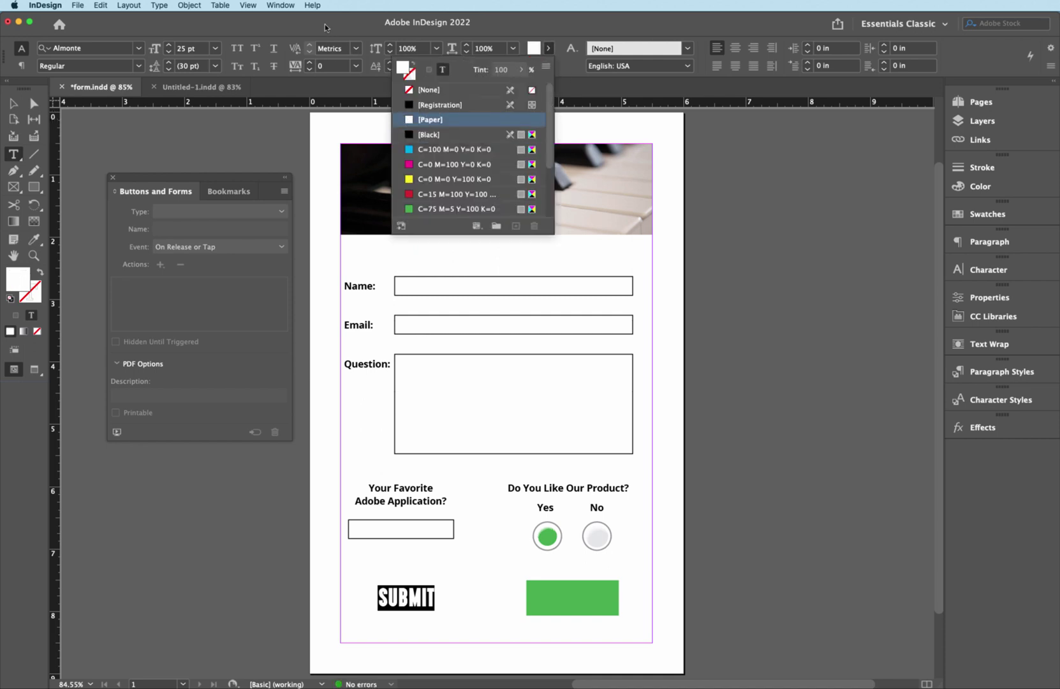
{"action": "left_click", "coordinate": [325, 23]}
- Move the SUBMIT frame onto the green rectangle, then narrow it and fit the frame to its content
{"action": "left_click", "coordinate": [13, 102]}
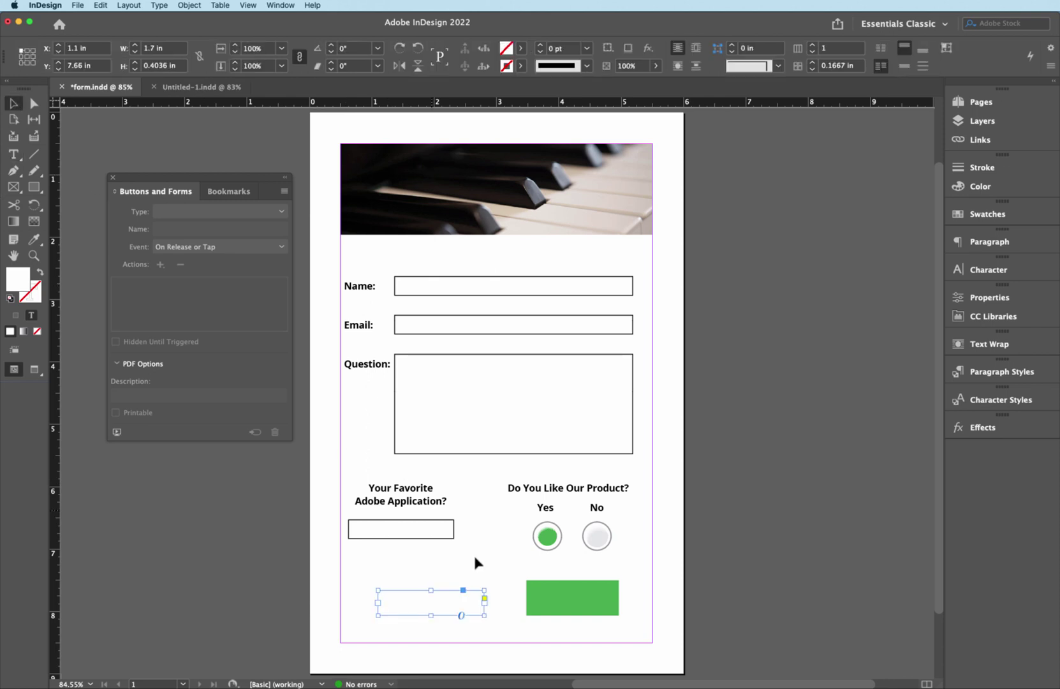
{"action": "left_click_drag", "start_coordinate": [406, 608], "coordinate": [571, 603]}
{"action": "key", "text": "Down"}
{"action": "key", "text": "Down"}
{"action": "key", "text": "Down"}
{"action": "key", "text": "Down"}
{"action": "key", "text": "Down"}
{"action": "key", "text": "Down"}
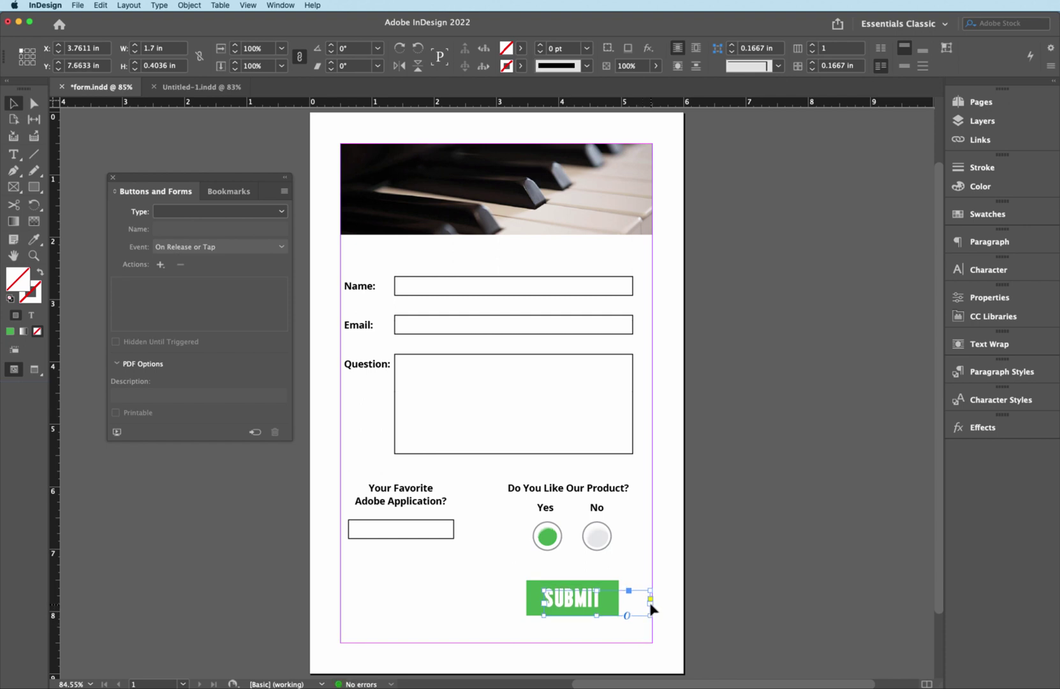
{"action": "left_click_drag", "start_coordinate": [650, 604], "coordinate": [603, 606]}
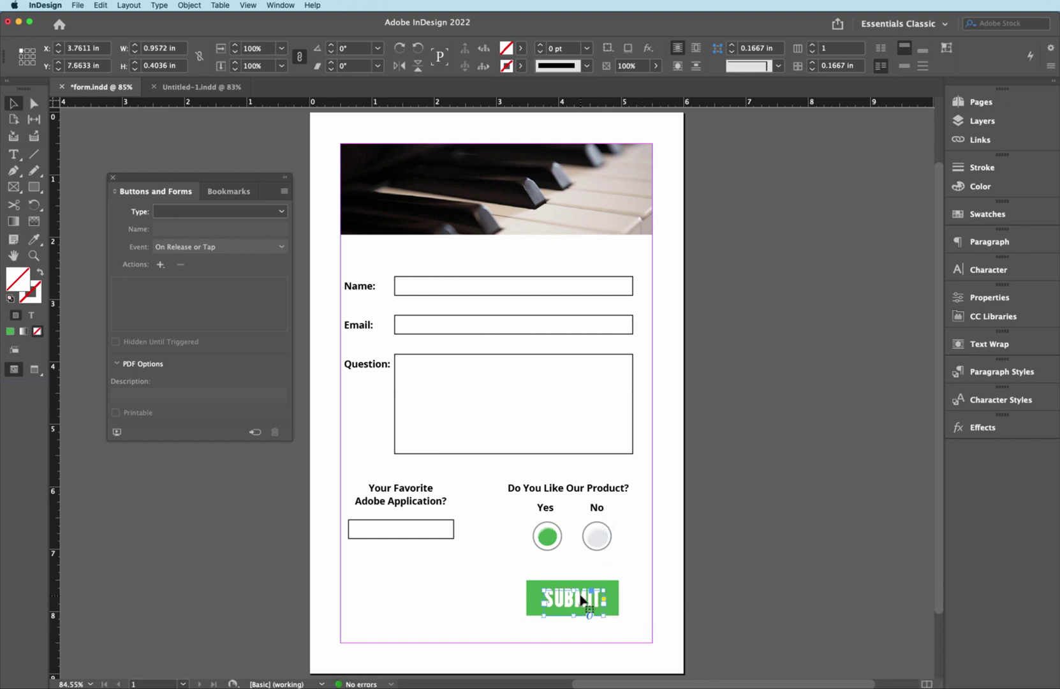
{"action": "right_click", "coordinate": [581, 600]}
{"action": "mouse_move", "coordinate": [615, 623]}
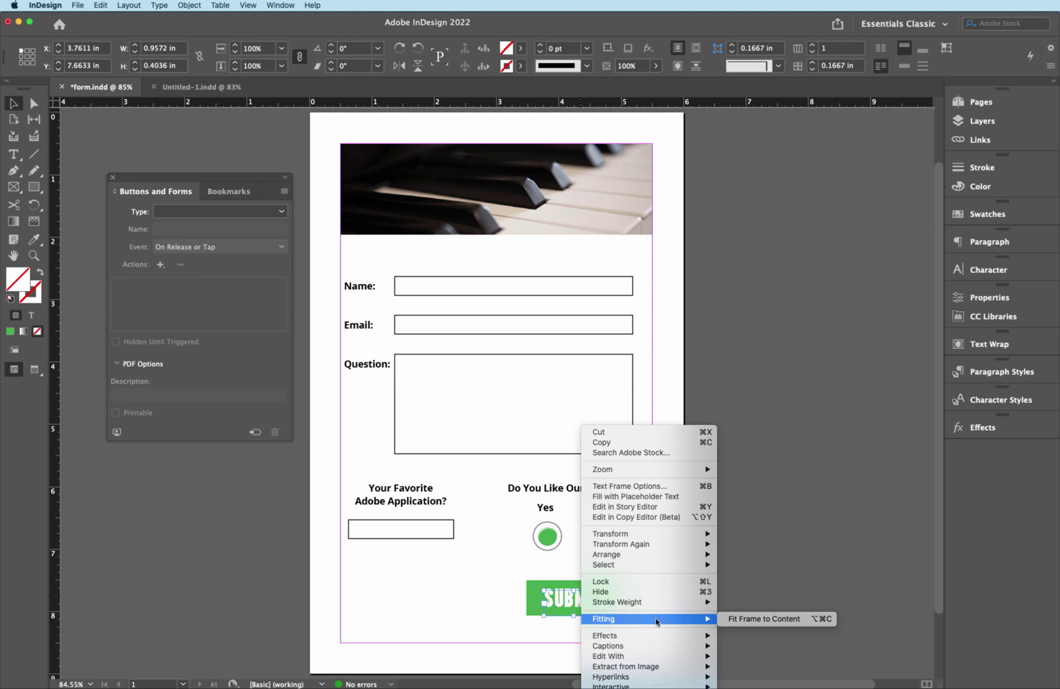
{"action": "left_click", "coordinate": [758, 620]}
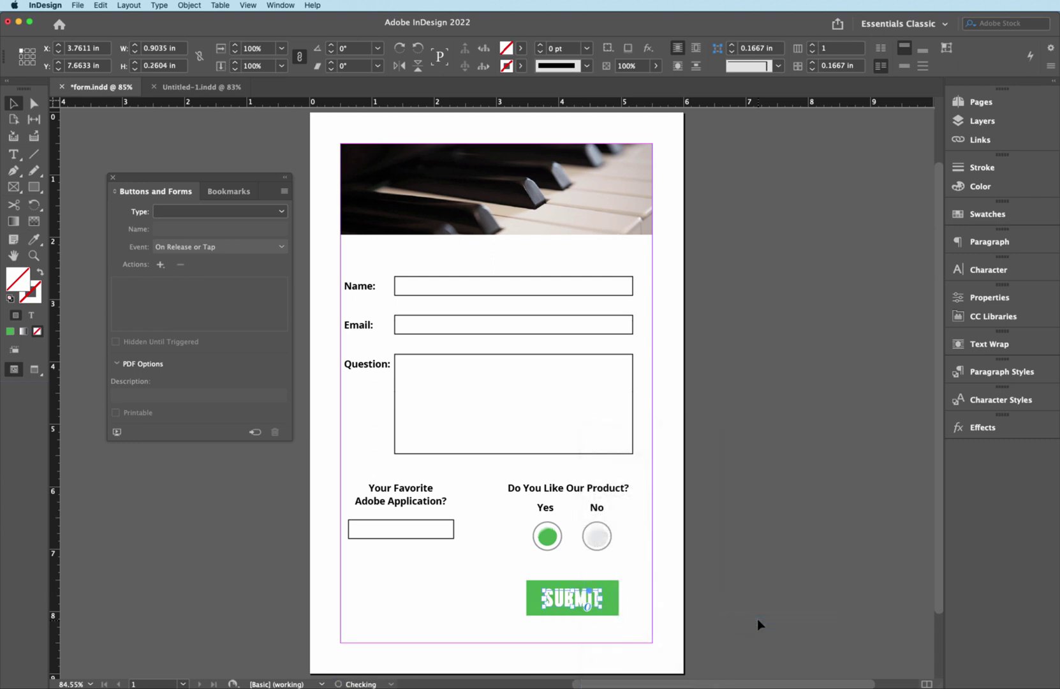
- Align SUBMIT's horizontal centre with the green rectangle, then select both together
{"action": "left_click", "coordinate": [596, 604]}
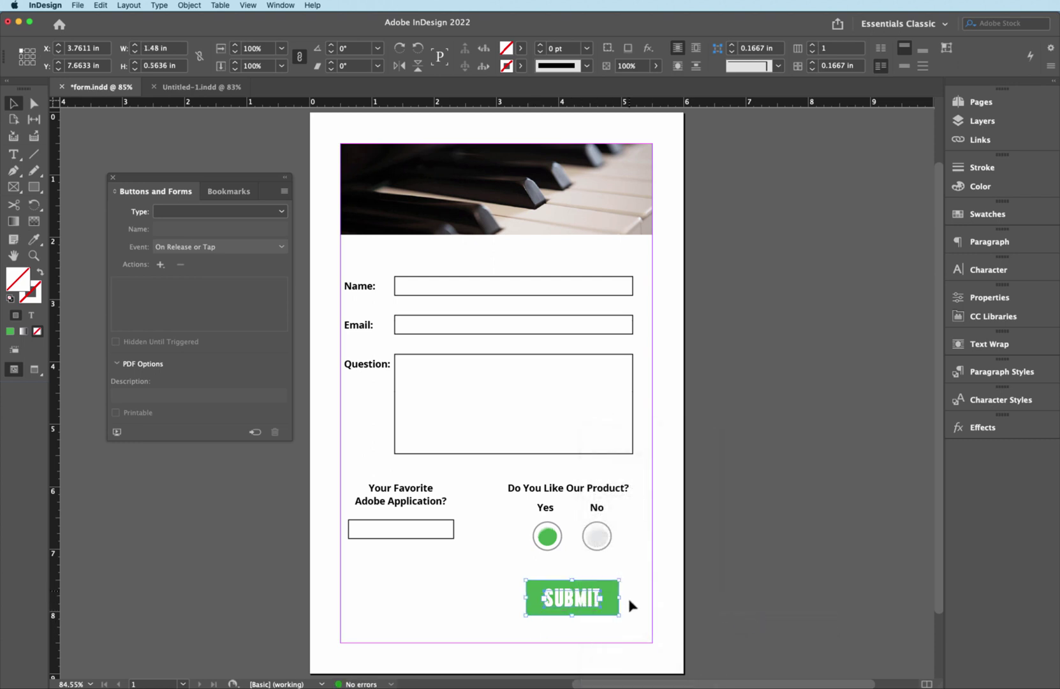
{"action": "scroll", "coordinate": [641, 625], "scroll_direction": "down", "scroll_amount": 1}
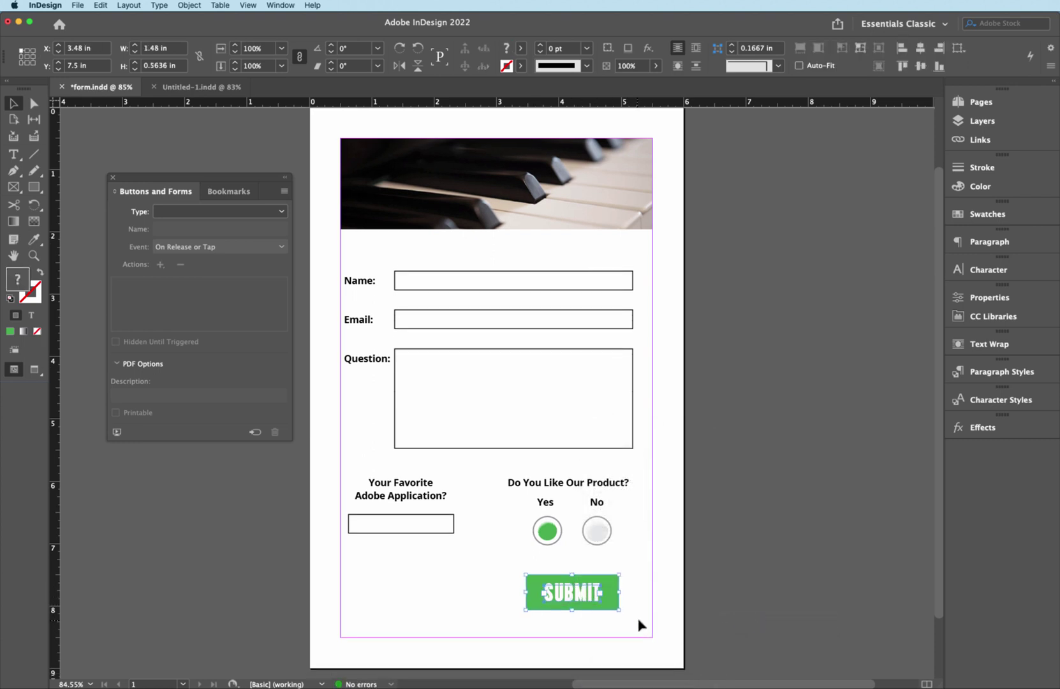
{"action": "left_click", "coordinate": [921, 49]}
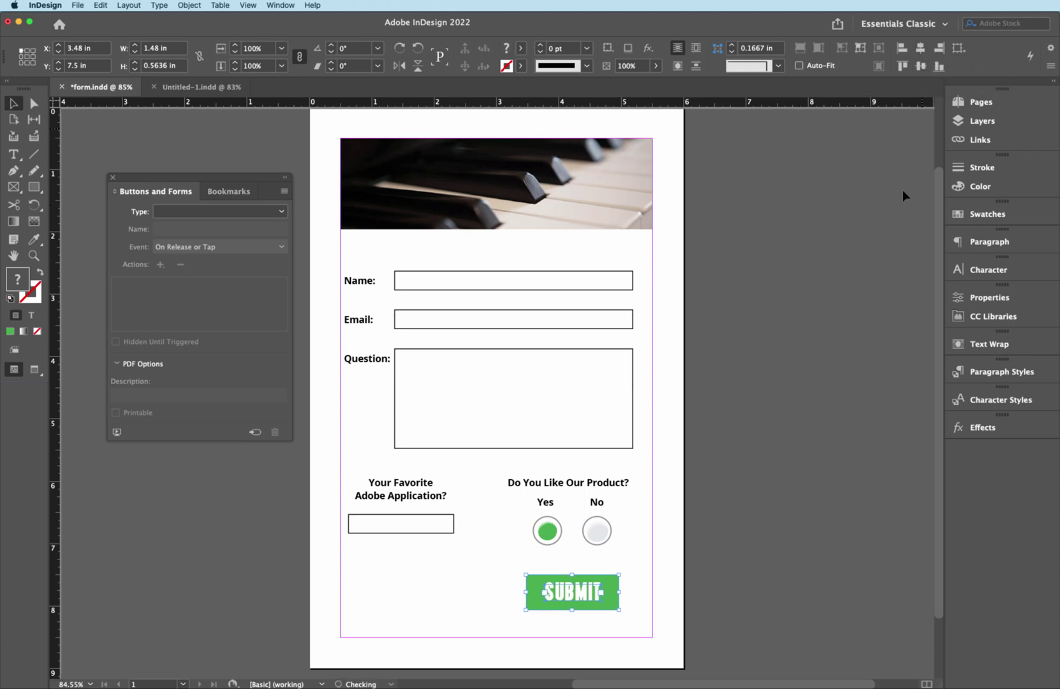
{"action": "left_click", "coordinate": [817, 382]}
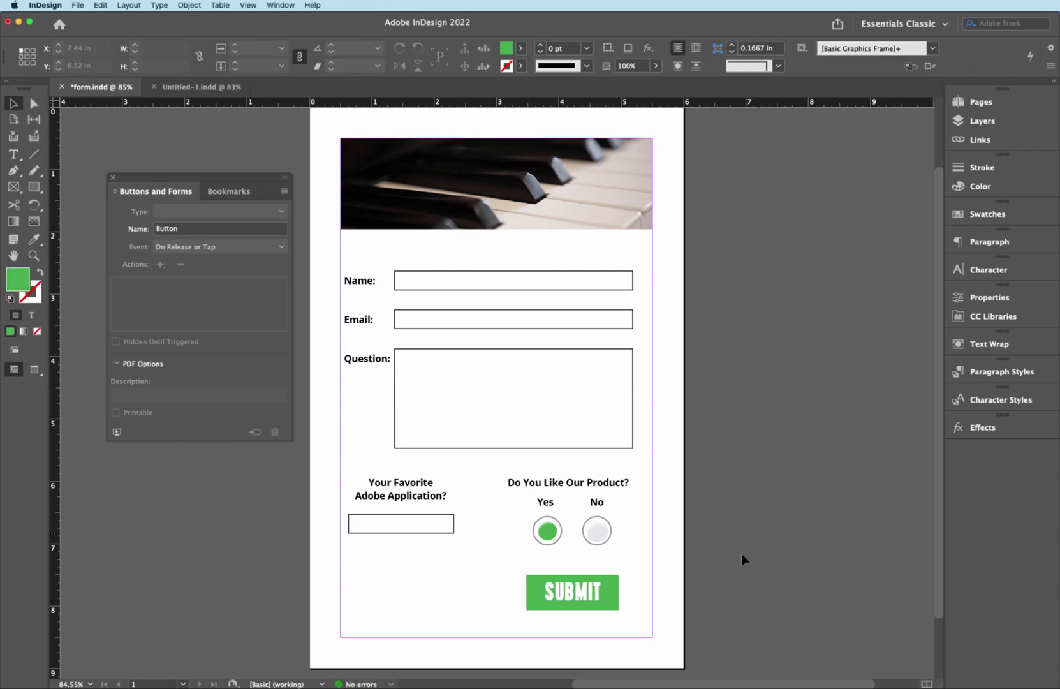
{"action": "double_click", "coordinate": [580, 597]}
{"action": "key", "text": "Escape"}
{"action": "left_click_drag", "start_coordinate": [511, 576], "coordinate": [641, 628]}
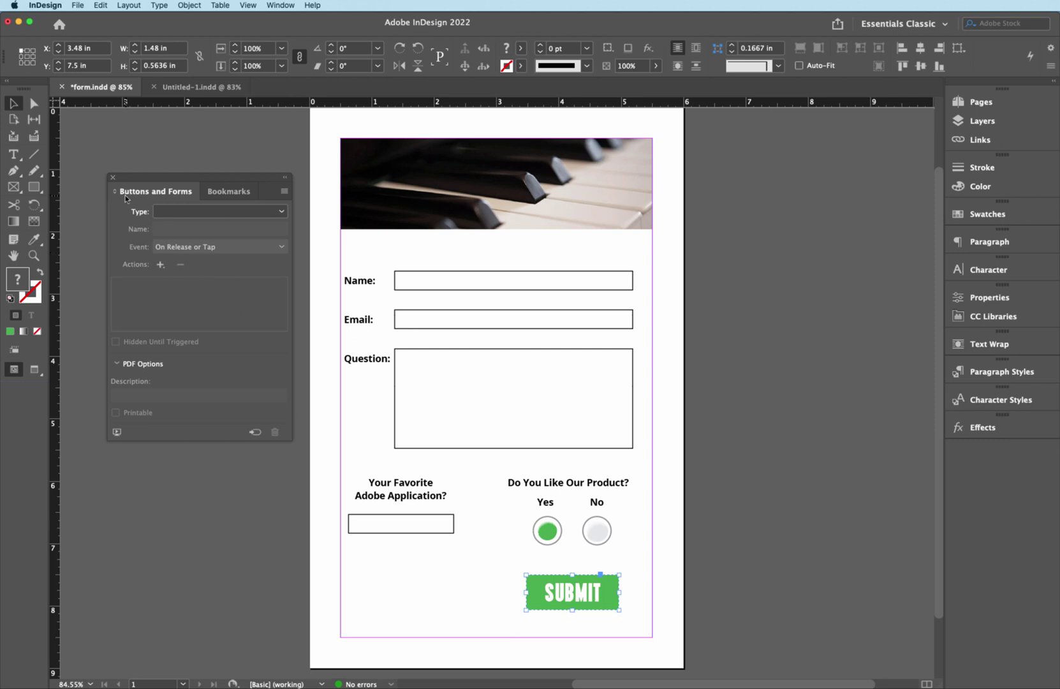
- Set the SUBMIT graphic's type to Button and add a Submit Form action
{"action": "left_click", "coordinate": [281, 212]}
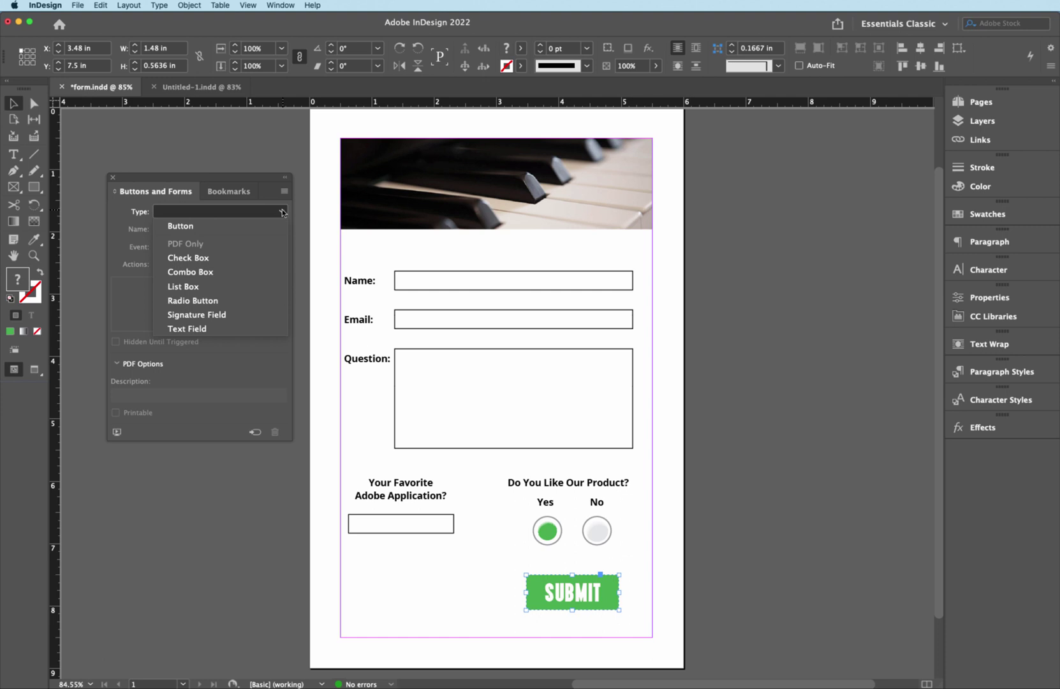
{"action": "left_click", "coordinate": [217, 227]}
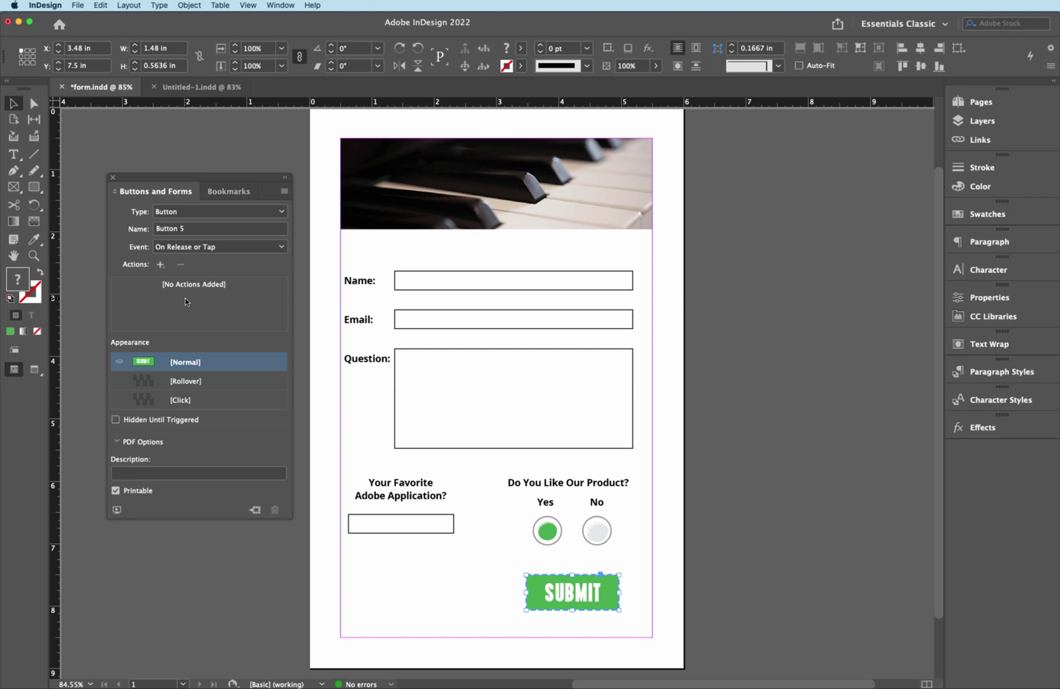
{"action": "left_click", "coordinate": [160, 264]}
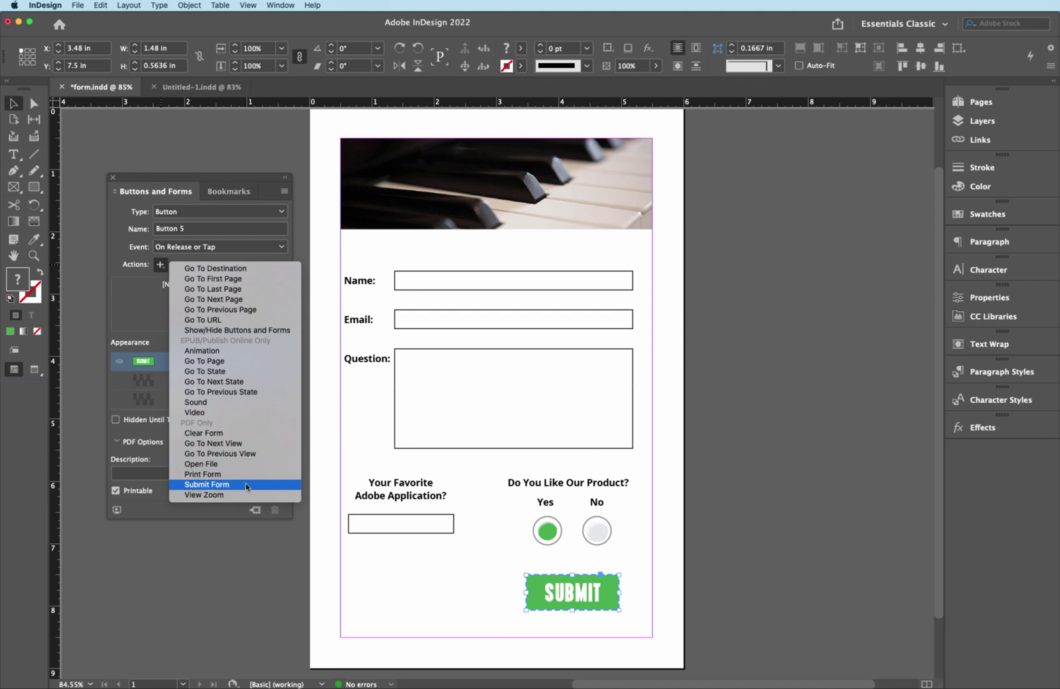
{"action": "left_click", "coordinate": [246, 487]}
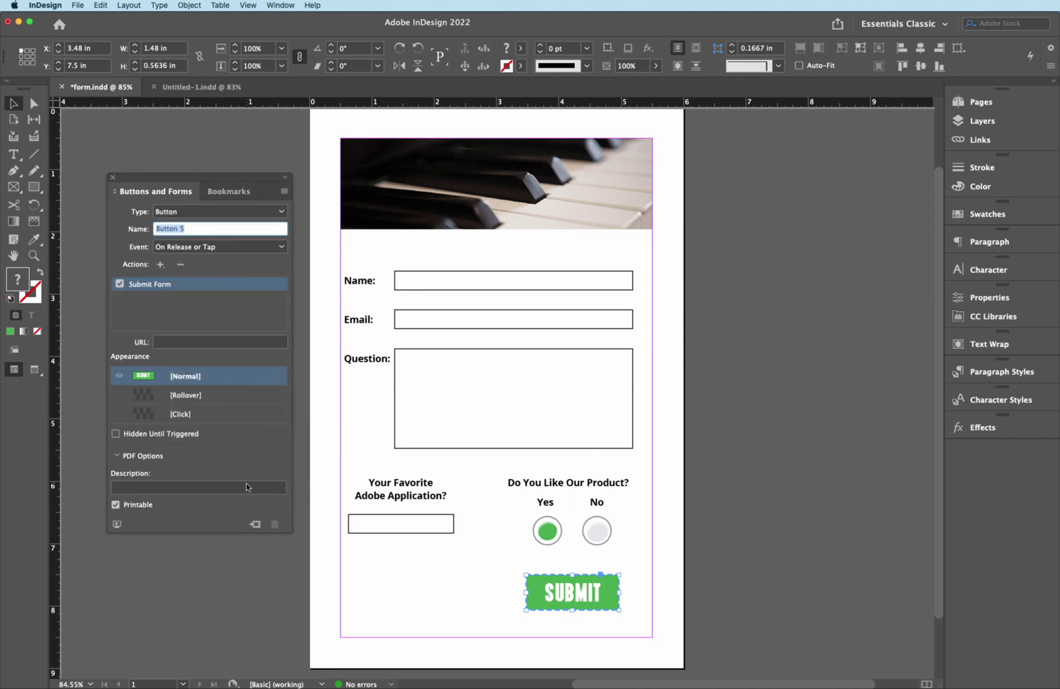
- Enter mailto: plus the recipient's e-mail address as the Submit Form URL
{"action": "left_click", "coordinate": [170, 340]}
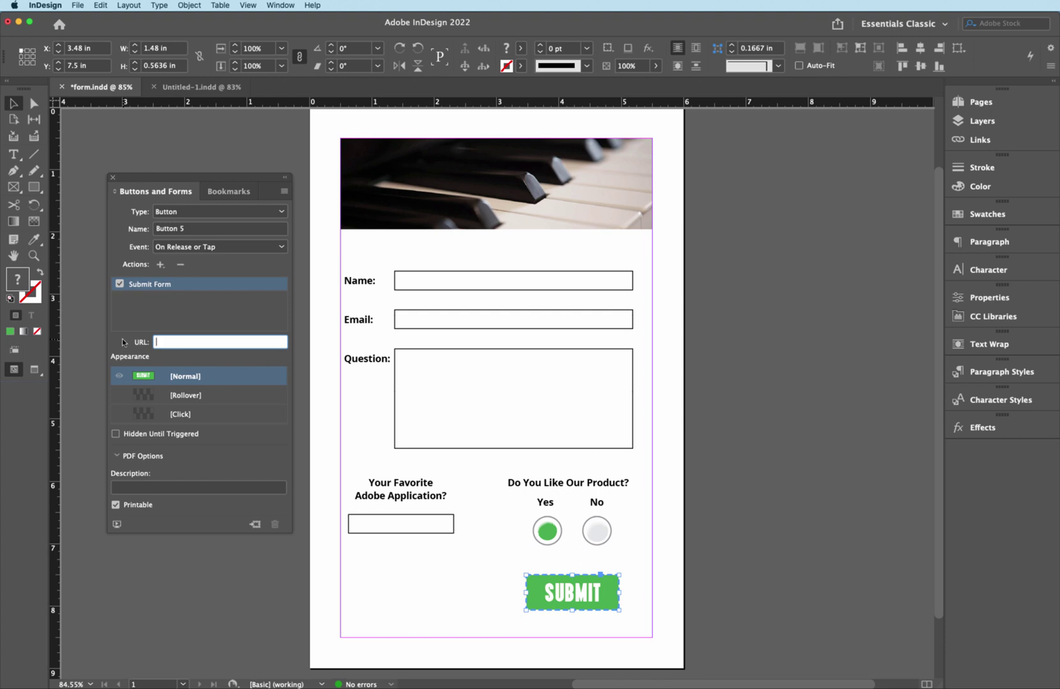
- Enable the [Rollover] appearance and fill the button with light blue R=181 G=213 B=254
{"action": "left_click", "coordinate": [147, 396]}
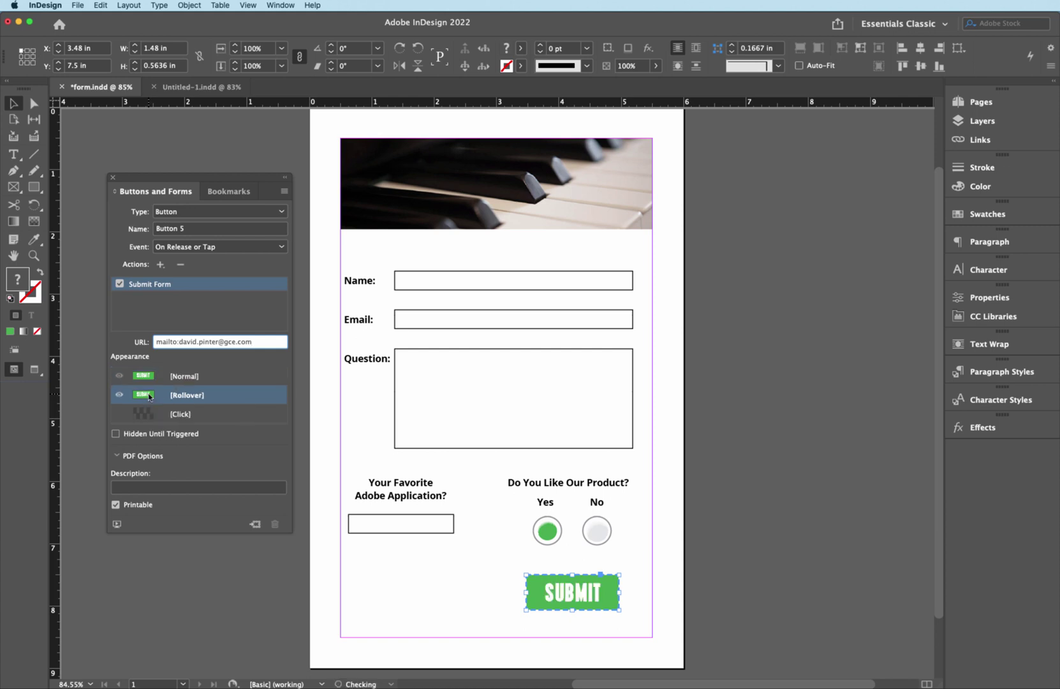
{"action": "left_click", "coordinate": [530, 593]}
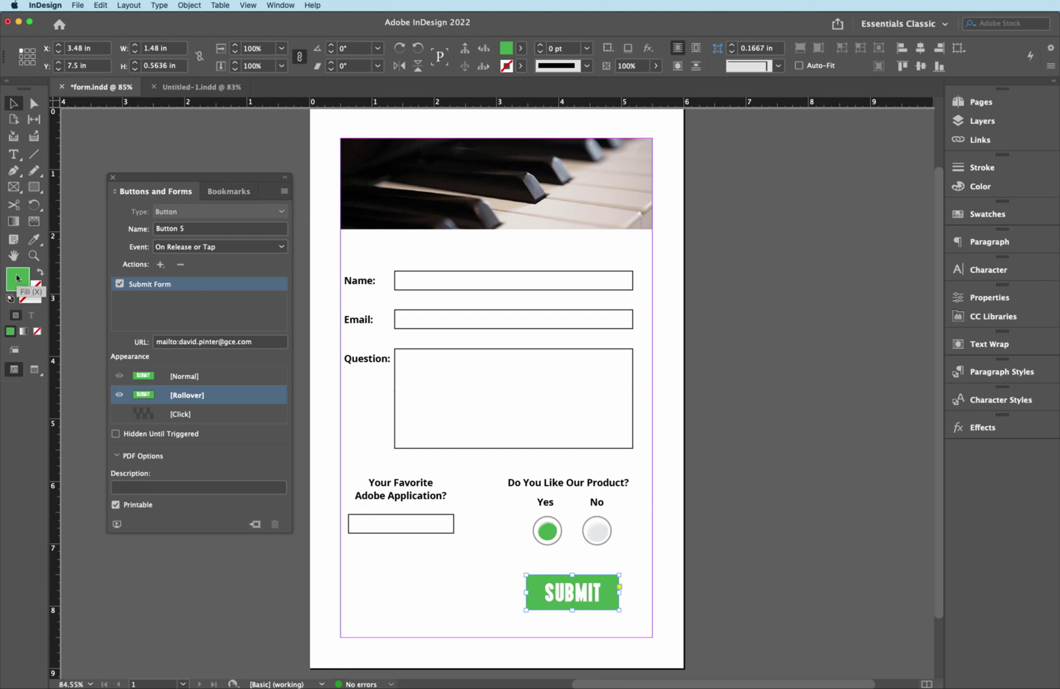
{"action": "left_click", "coordinate": [520, 47]}
{"action": "scroll", "coordinate": [523, 169], "scroll_direction": "down", "scroll_amount": 3}
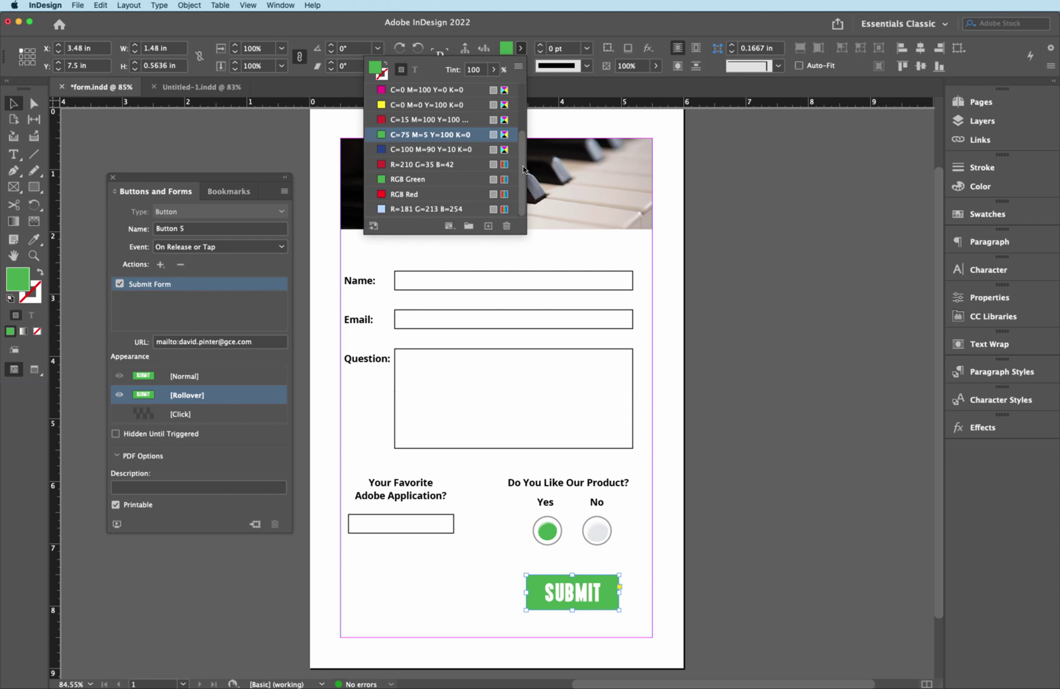
{"action": "left_click", "coordinate": [398, 210]}
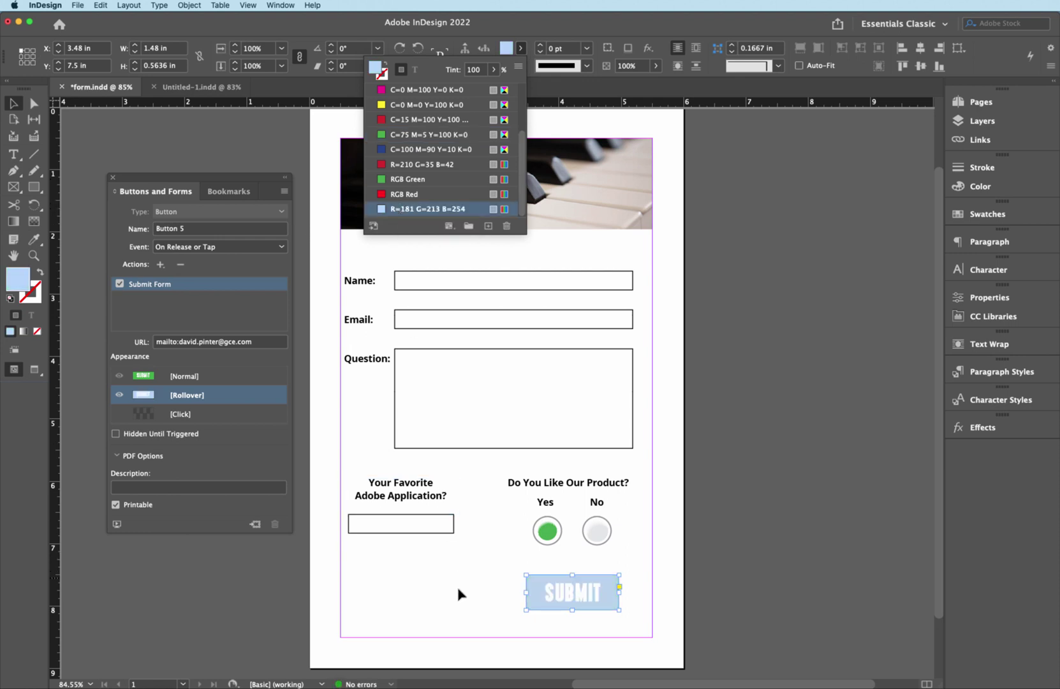
- Colour the SUBMIT text [Black] in the rollover state
{"action": "left_click", "coordinate": [464, 607]}
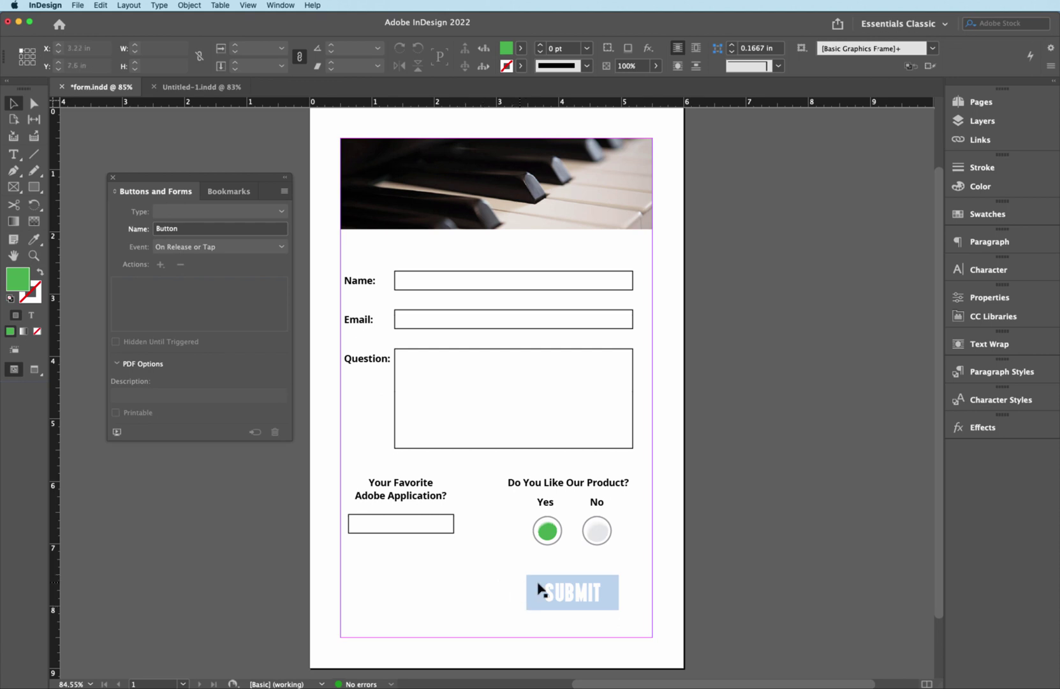
{"action": "left_click", "coordinate": [572, 597]}
{"action": "double_click", "coordinate": [572, 597]}
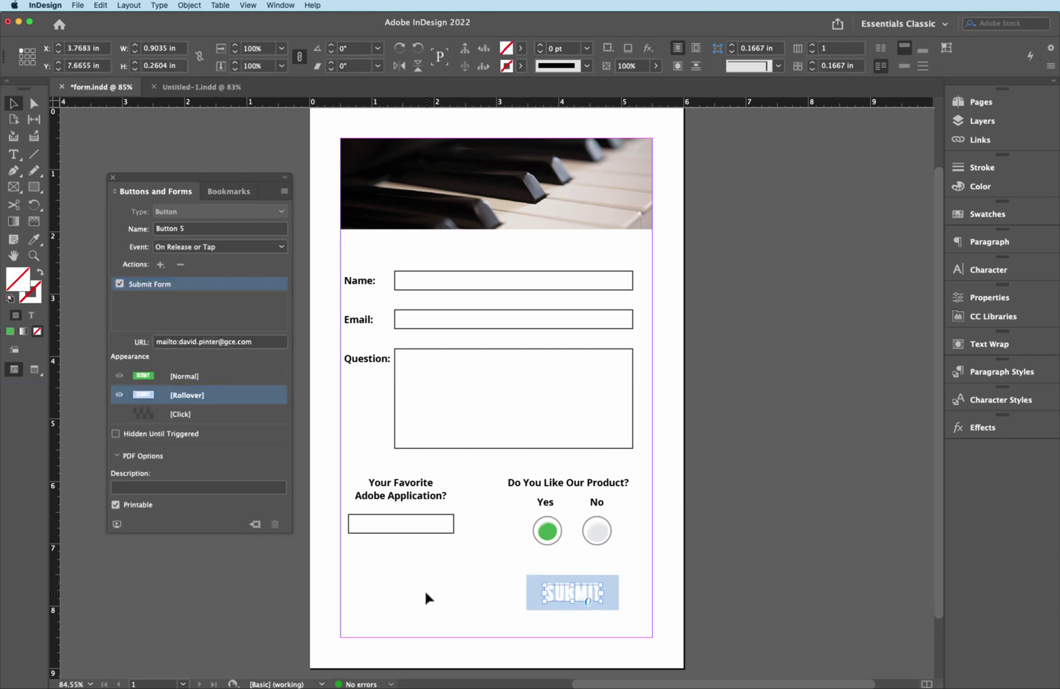
{"action": "left_click", "coordinate": [548, 50]}
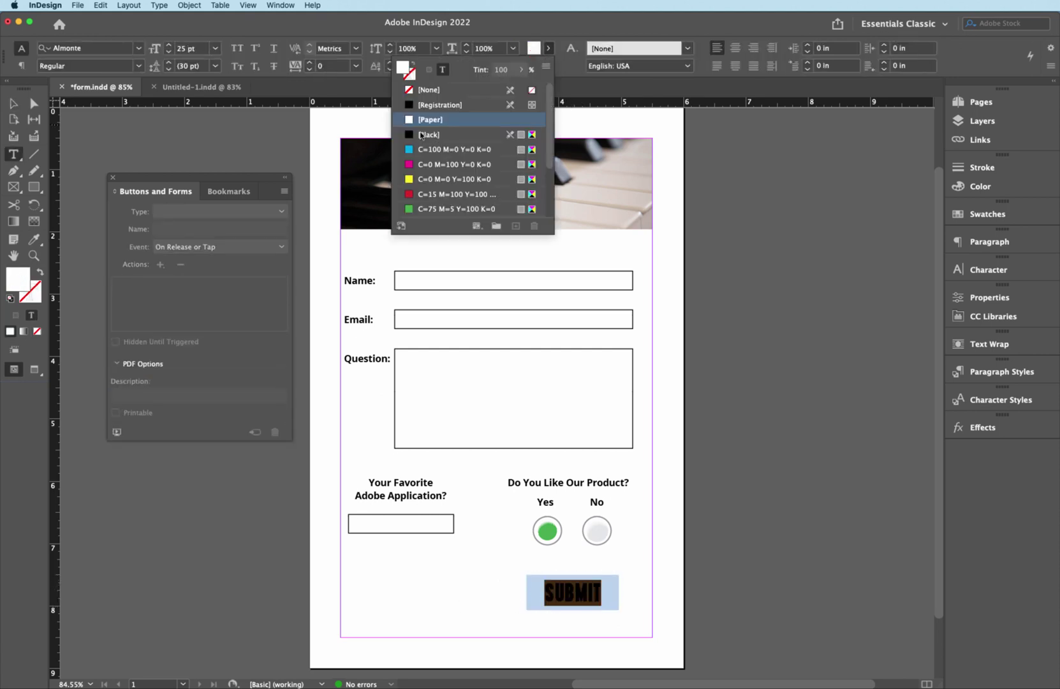
{"action": "left_click", "coordinate": [411, 139]}
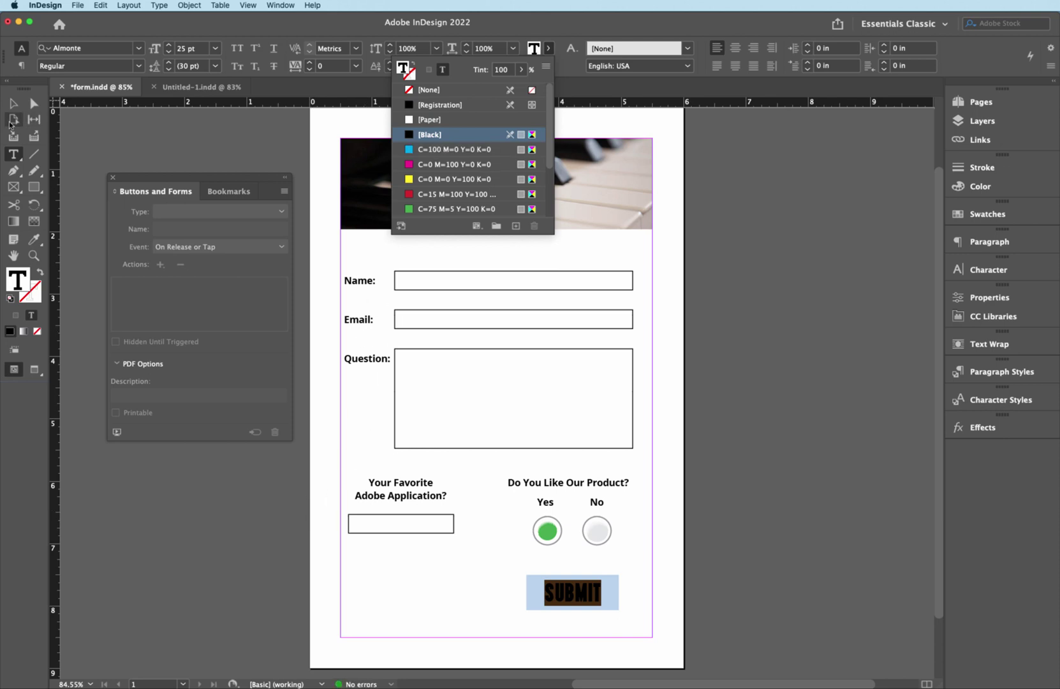
{"action": "left_click", "coordinate": [17, 100]}
{"action": "left_click", "coordinate": [19, 109]}
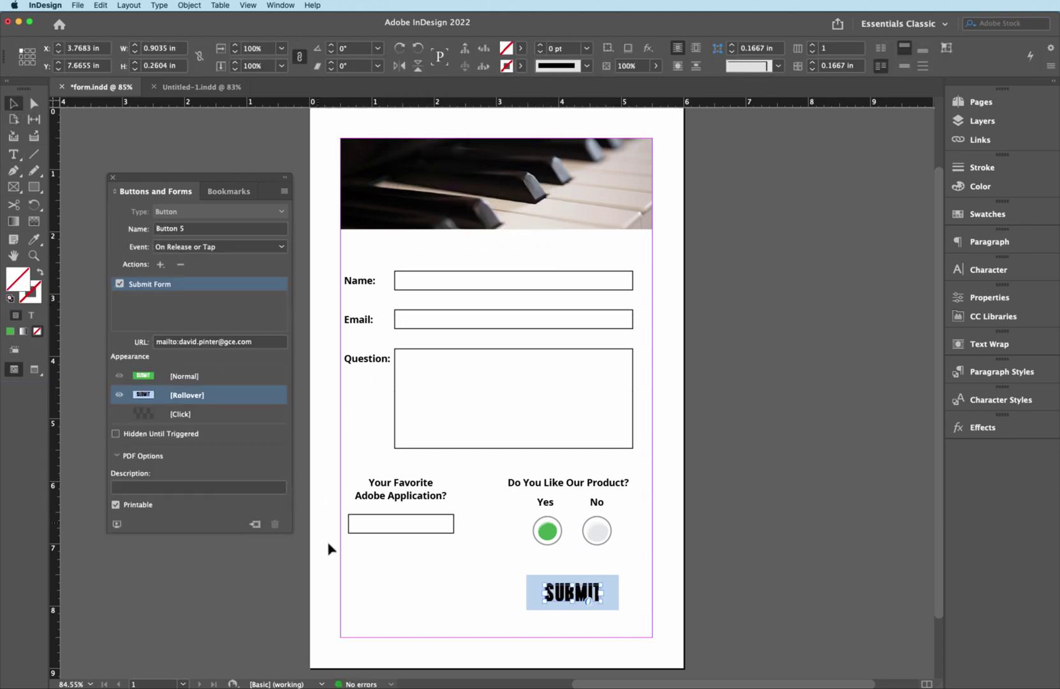
{"action": "left_click", "coordinate": [338, 576]}
{"action": "left_click", "coordinate": [572, 598]}
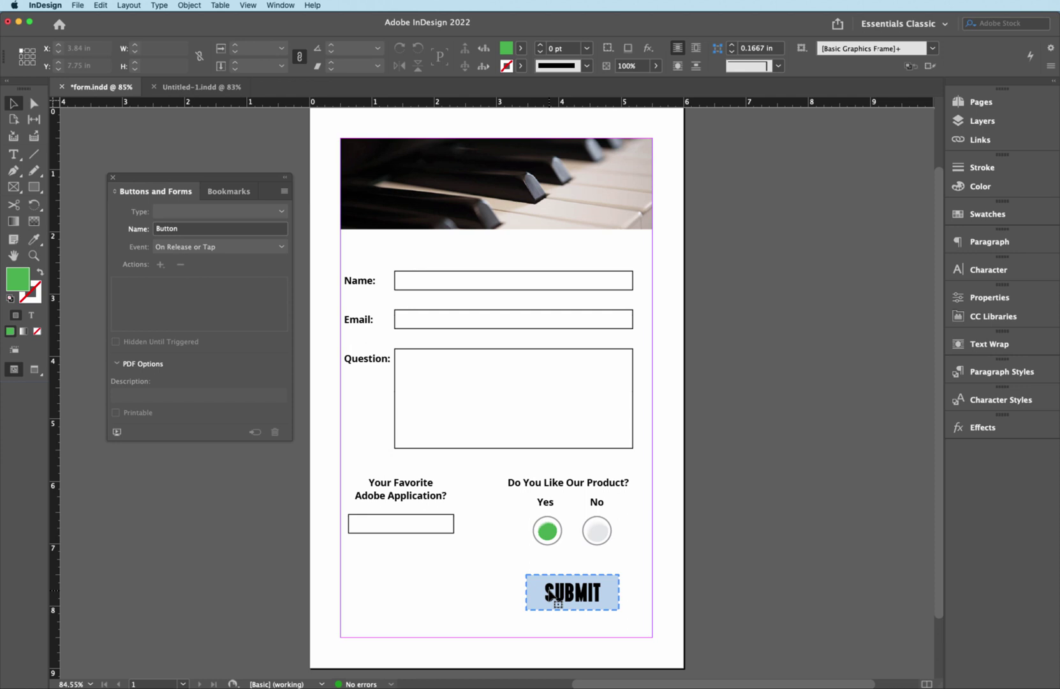
- Preview the button by switching between its Normal and Rollover appearances
{"action": "left_click", "coordinate": [228, 377]}
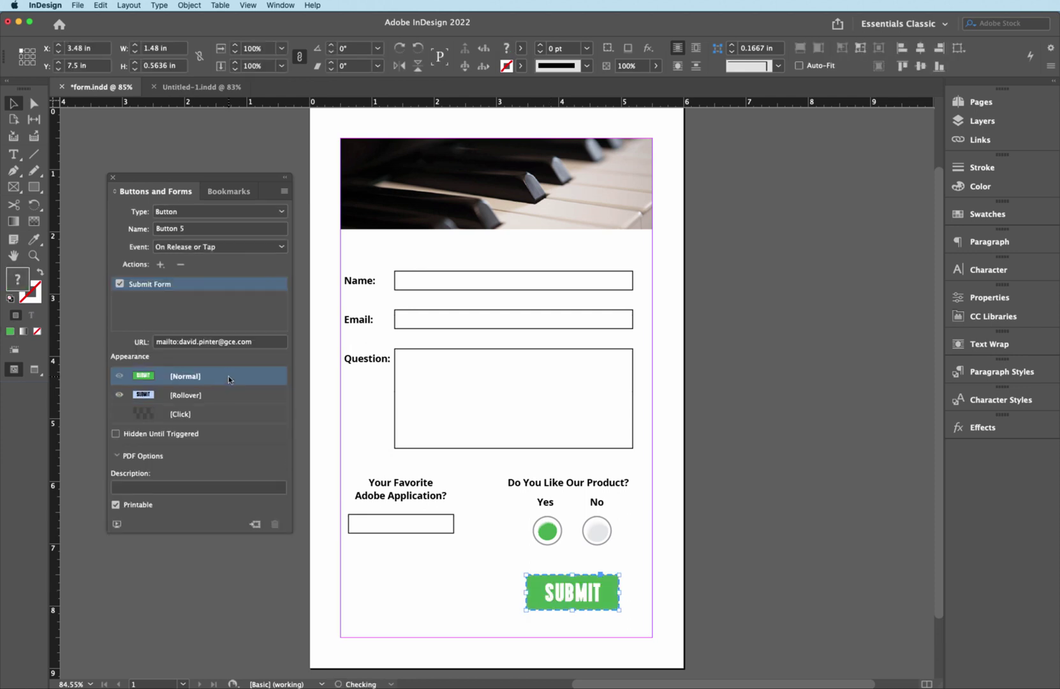
{"action": "left_click", "coordinate": [233, 398]}
{"action": "left_click", "coordinate": [242, 378]}
{"action": "left_click", "coordinate": [243, 391]}
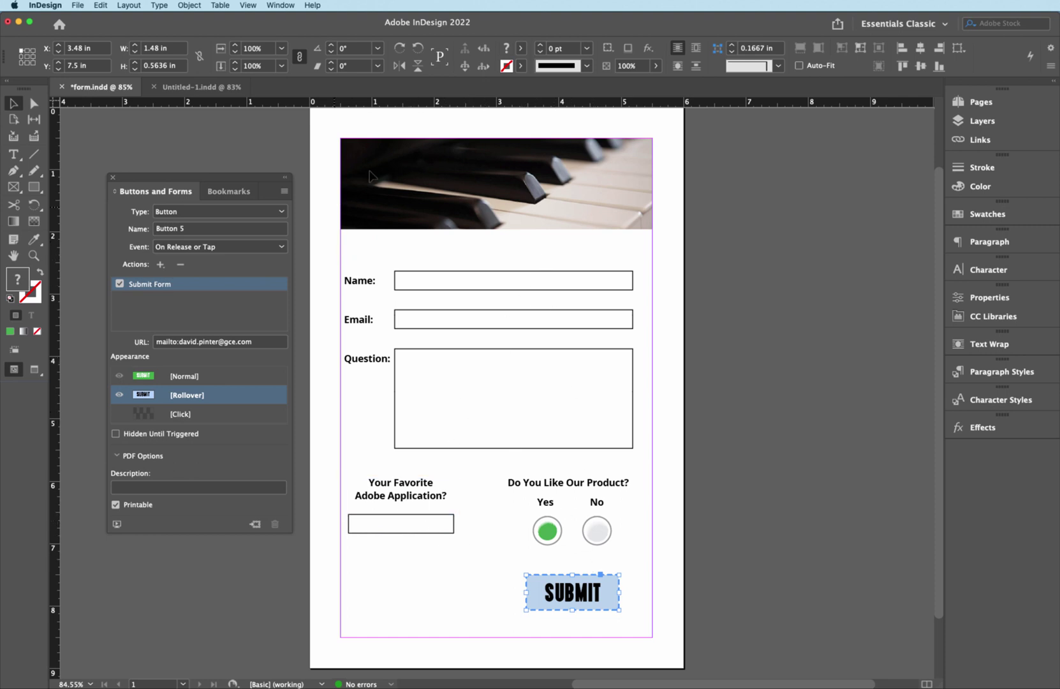
- Save the document, then export it as Adobe PDF (Interactive) form.pdf, replacing the existing file
{"action": "key", "text": "super+s"}
{"action": "left_click", "coordinate": [82, 5]}
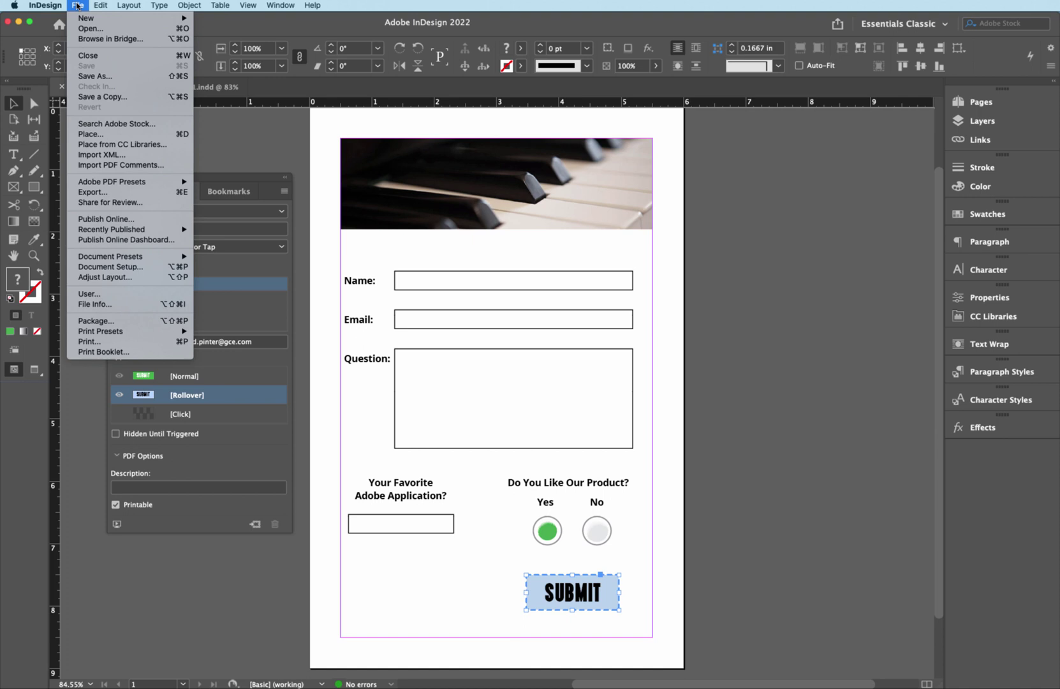
{"action": "left_click", "coordinate": [138, 194]}
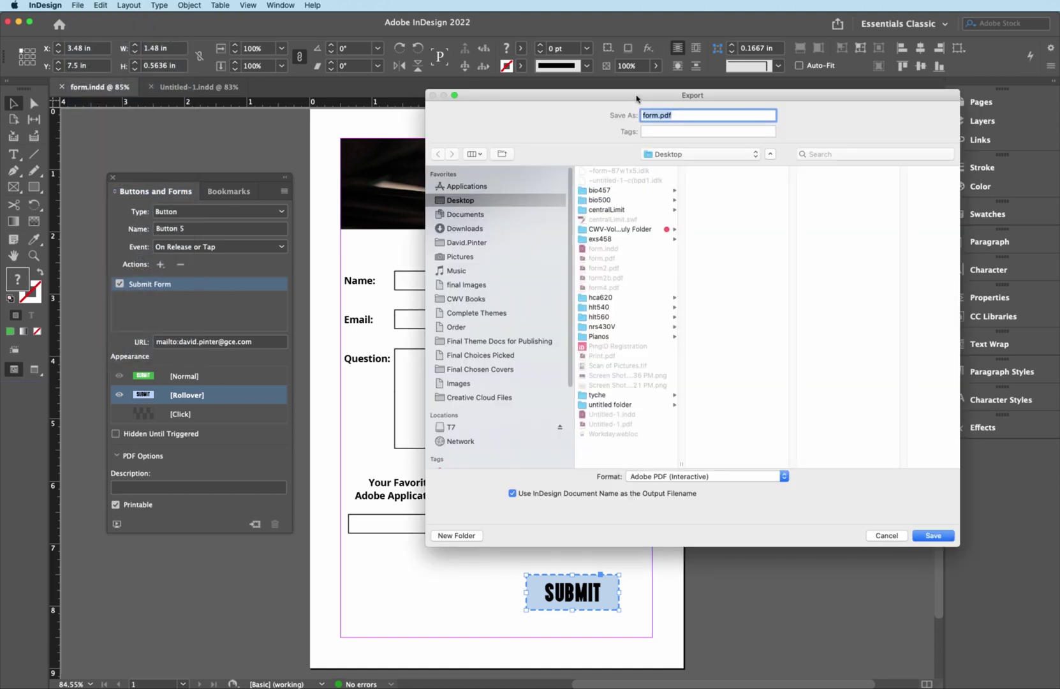
{"action": "left_click_drag", "start_coordinate": [636, 96], "coordinate": [568, 100]}
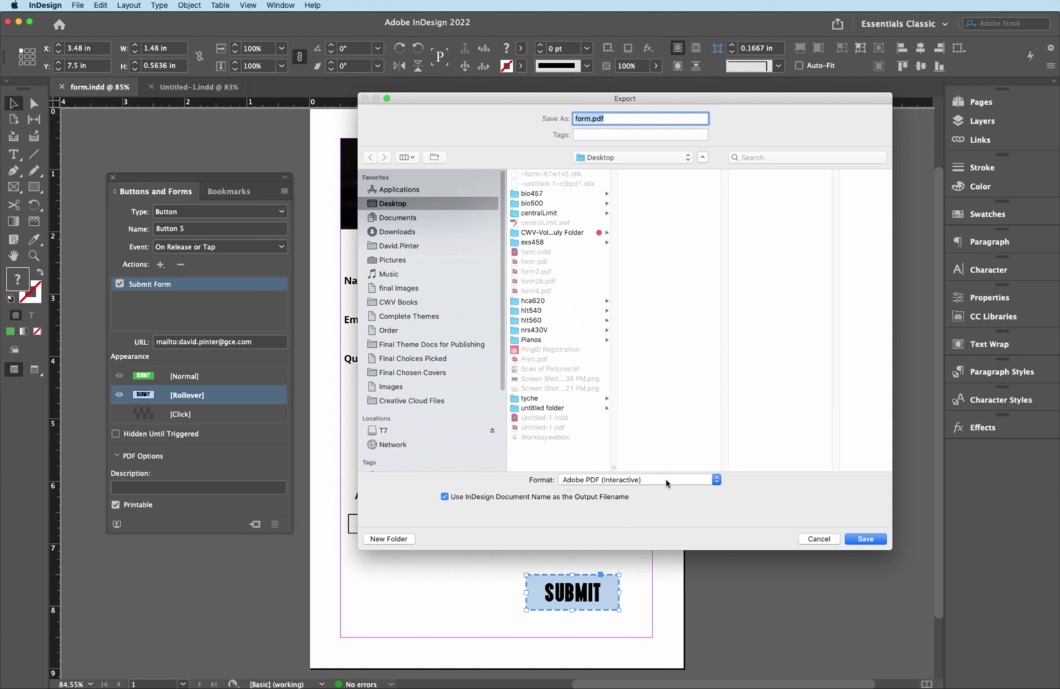
{"action": "left_click", "coordinate": [666, 483]}
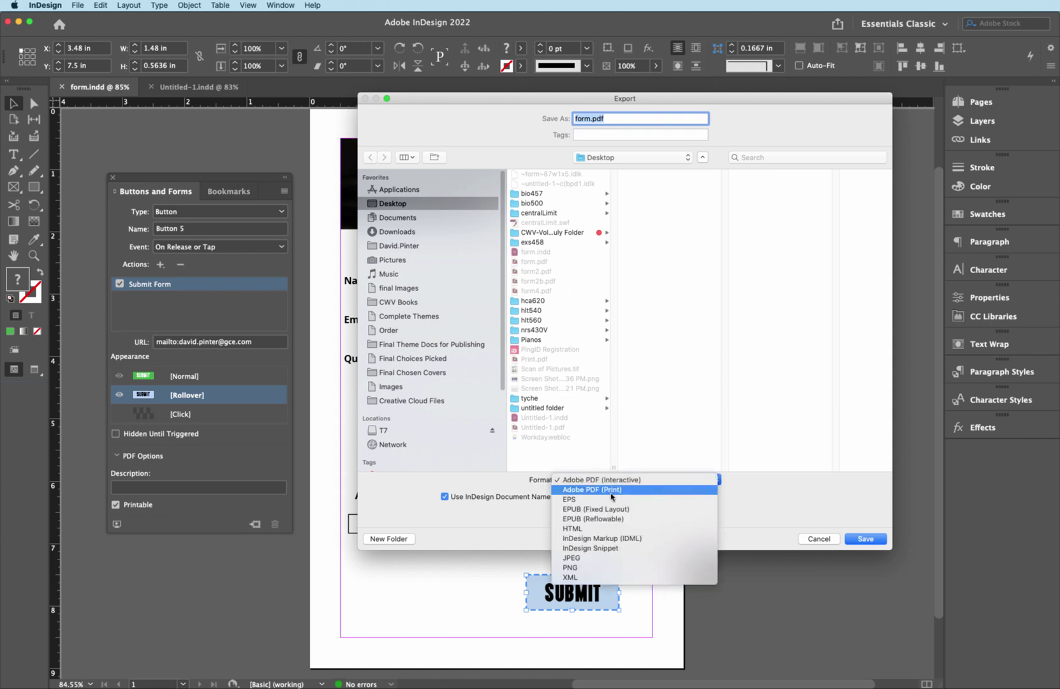
{"action": "left_click", "coordinate": [656, 481]}
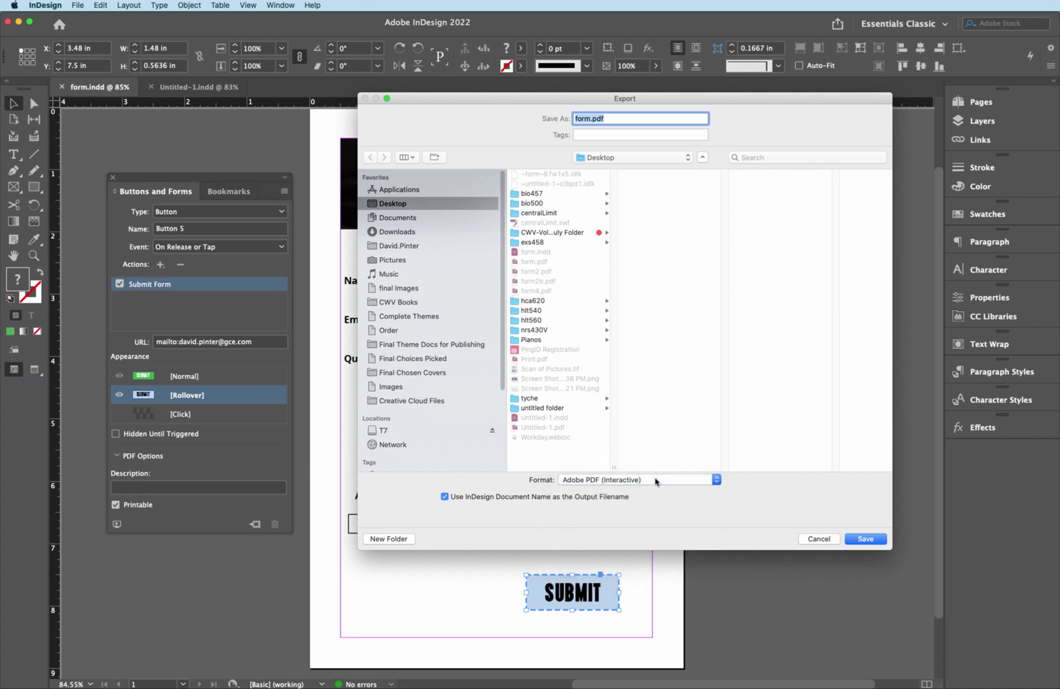
{"action": "left_click", "coordinate": [864, 540]}
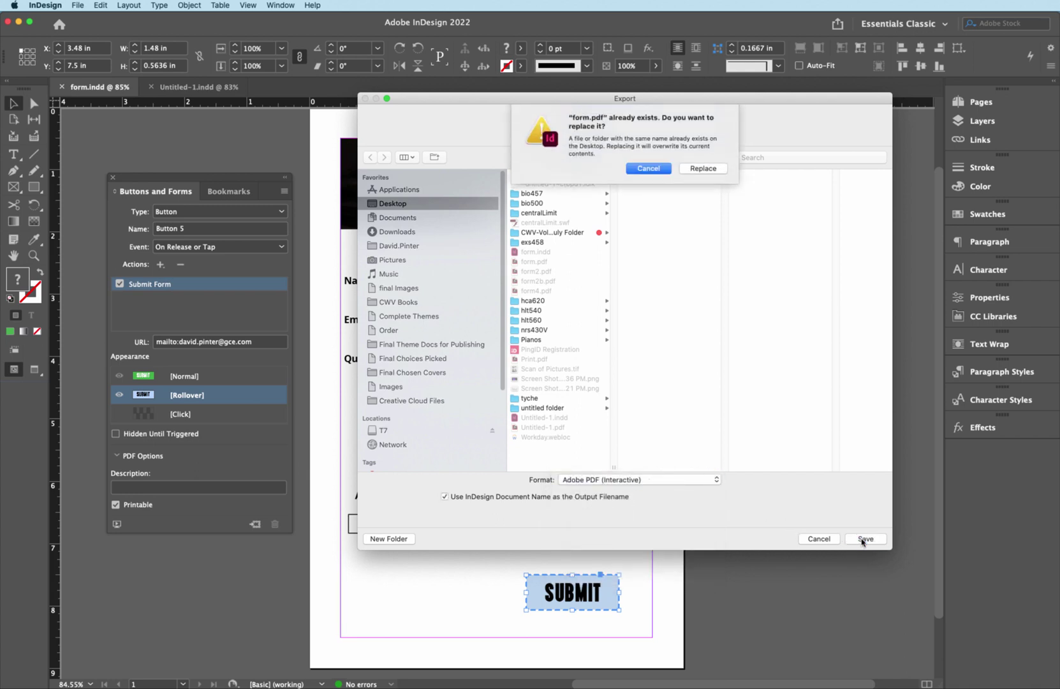
{"action": "left_click", "coordinate": [703, 169]}
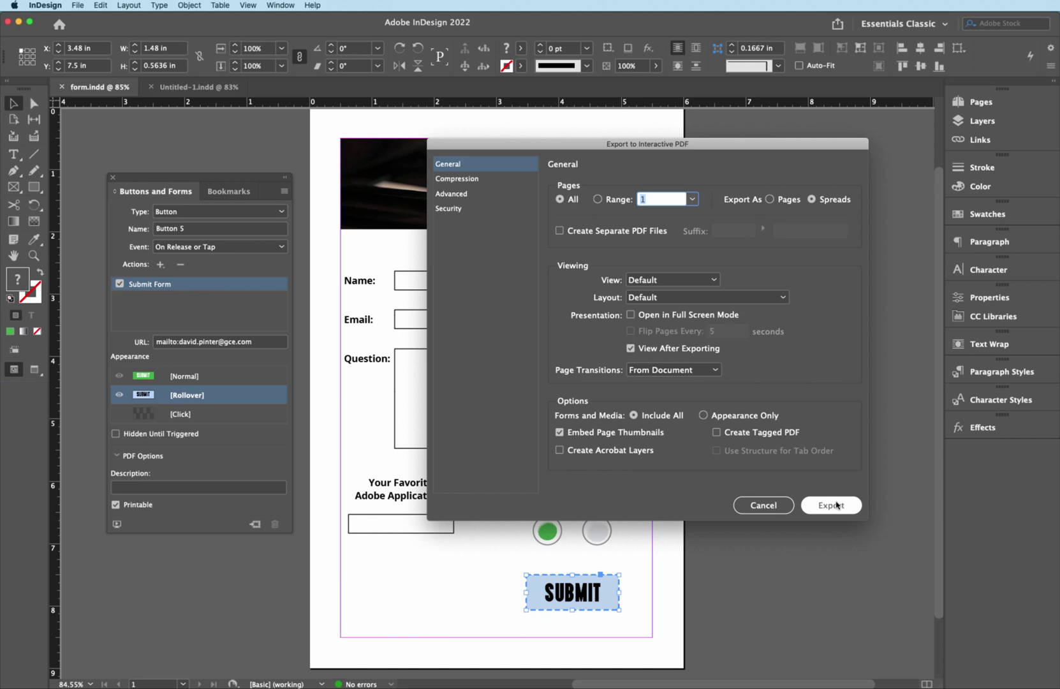
{"action": "left_click", "coordinate": [831, 504]}
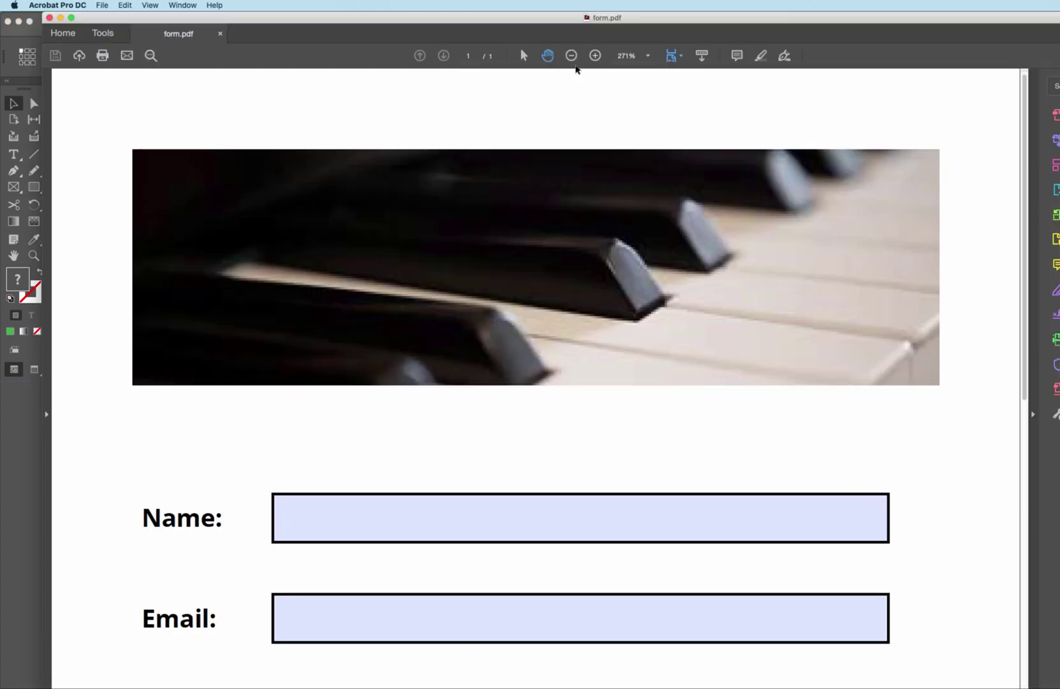
- At 100% zoom, enter a name, an e-mail address and the question 'How are you doing today?'
{"action": "left_click", "coordinate": [571, 57]}
{"action": "left_click", "coordinate": [571, 58]}
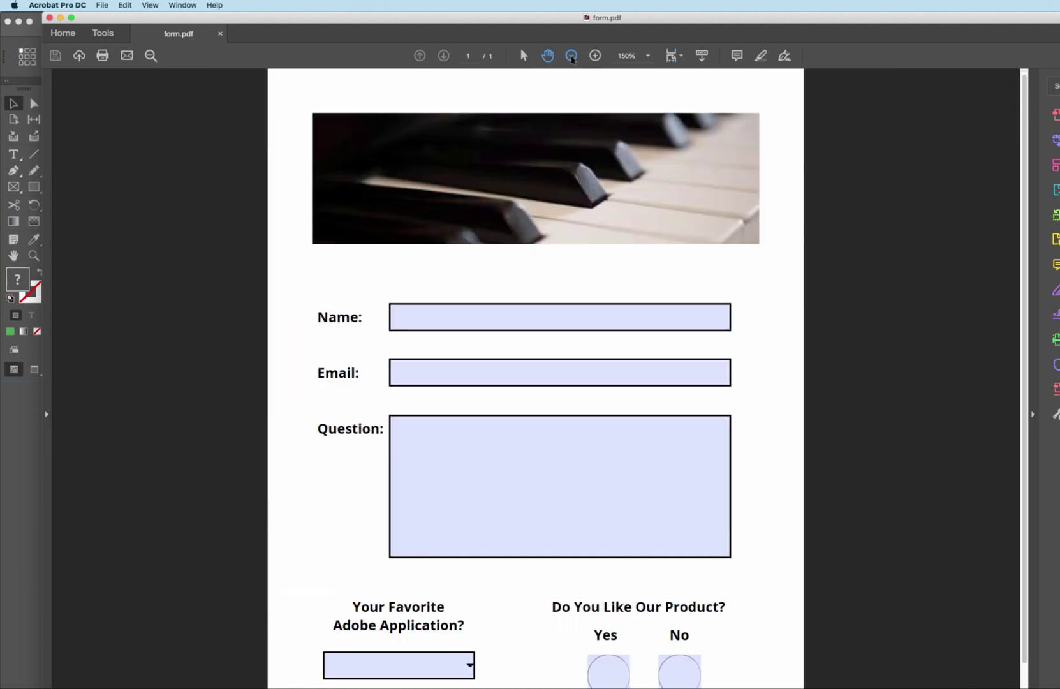
{"action": "left_click", "coordinate": [571, 57]}
{"action": "left_click", "coordinate": [572, 58]}
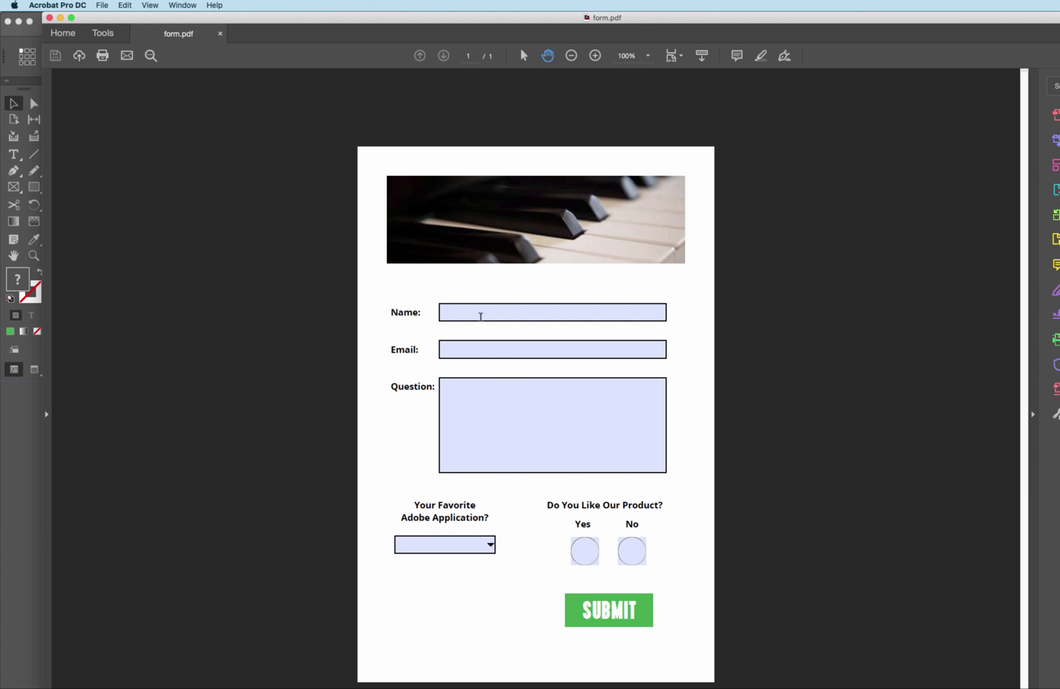
{"action": "left_click", "coordinate": [476, 310]}
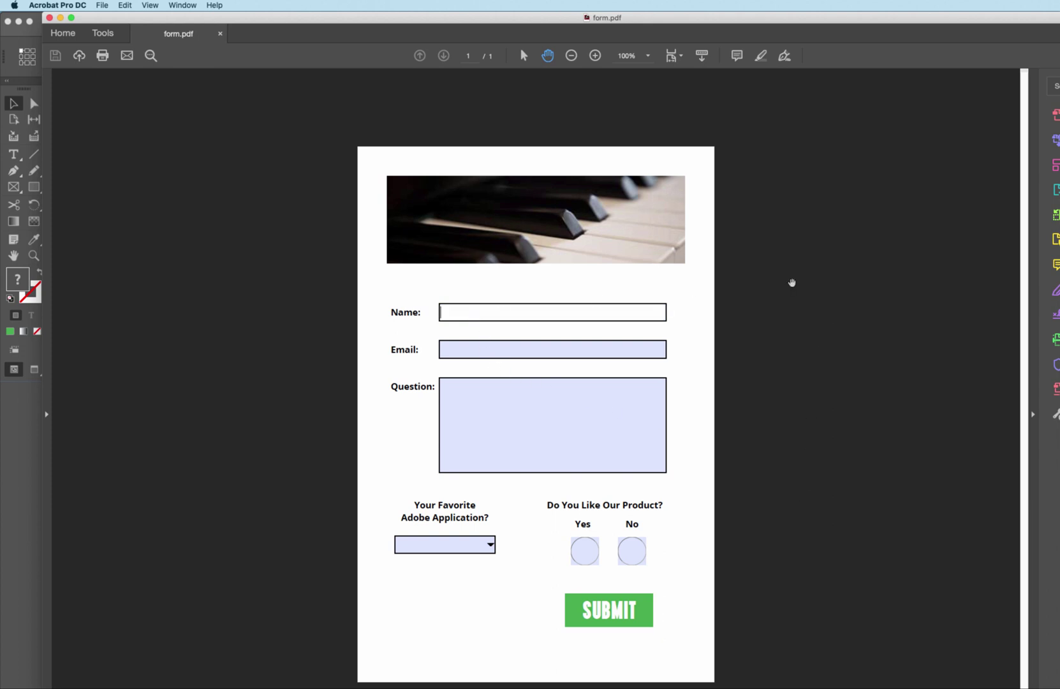
{"action": "left_click", "coordinate": [517, 355]}
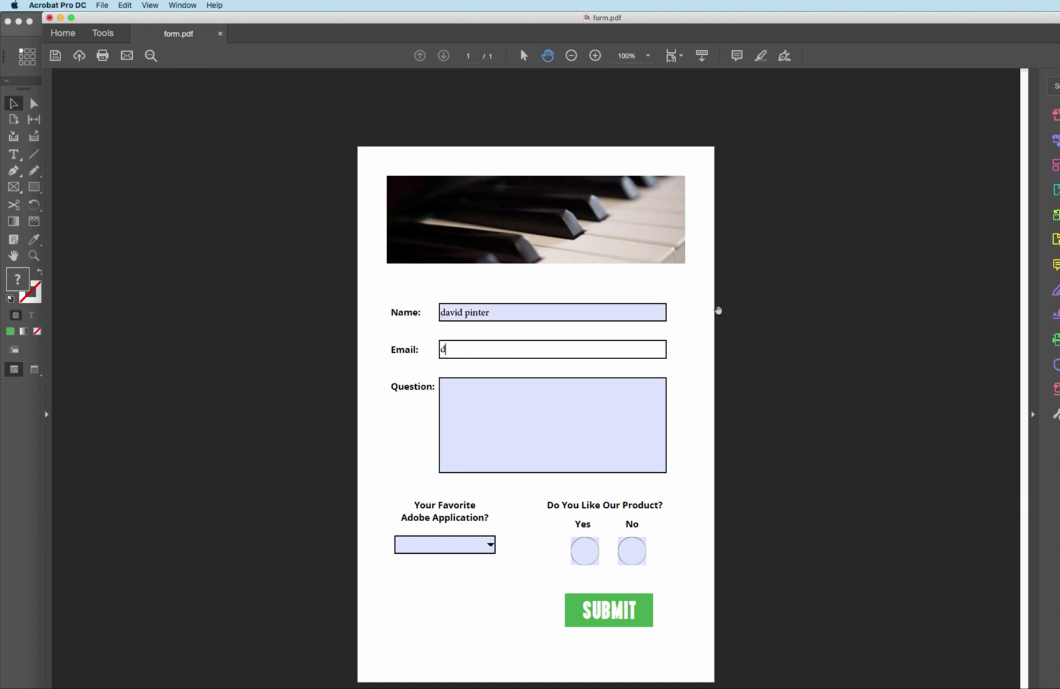
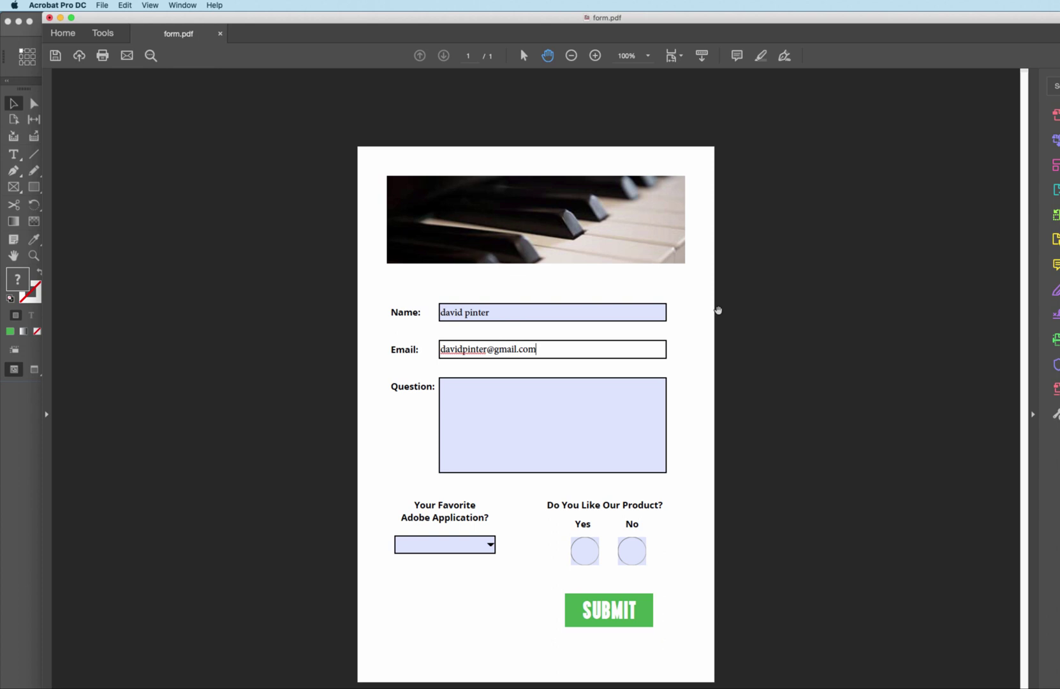
{"action": "key", "text": "Tab"}
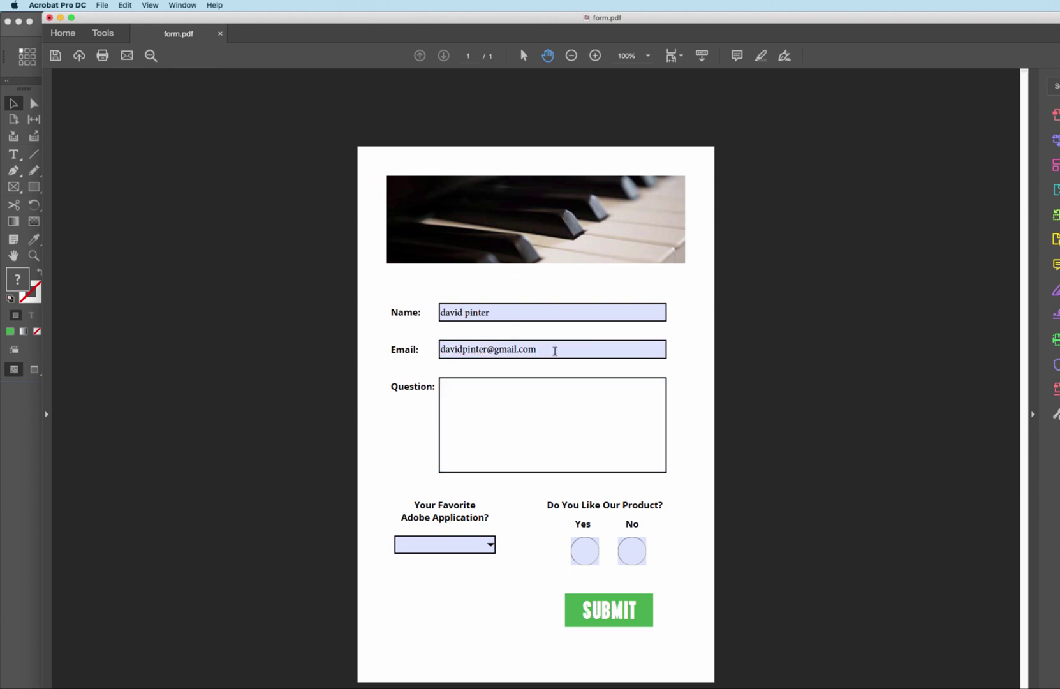
{"action": "type", "text": "How are you doing today?"}
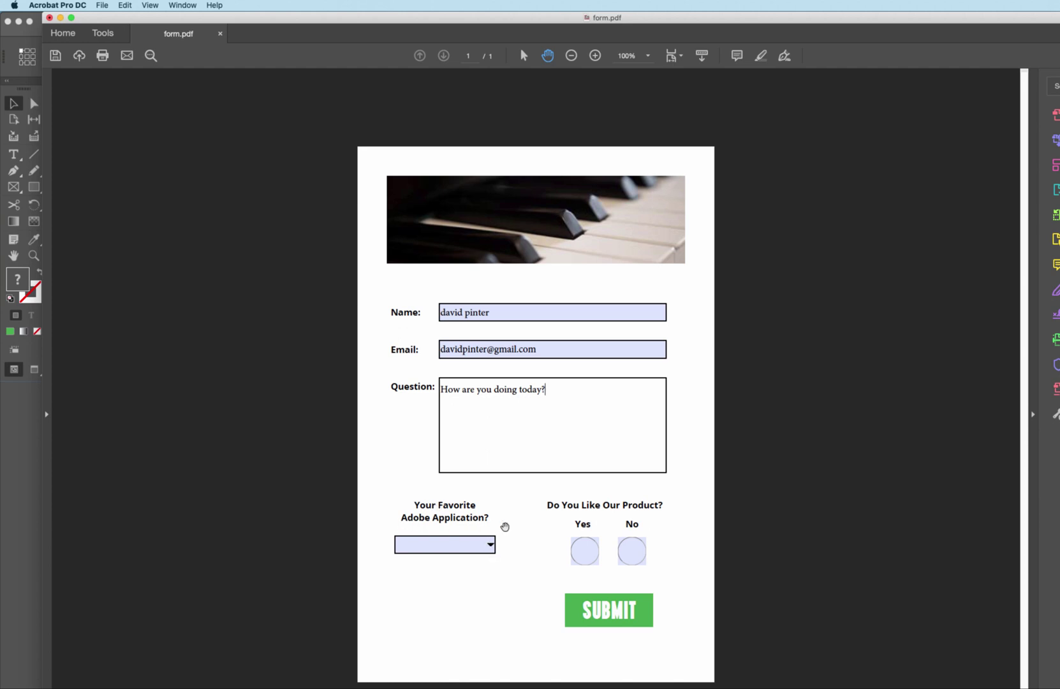
- Choose Photoshop as favorite application, leave the answer on Yes, and submit the form
{"action": "left_click", "coordinate": [491, 548]}
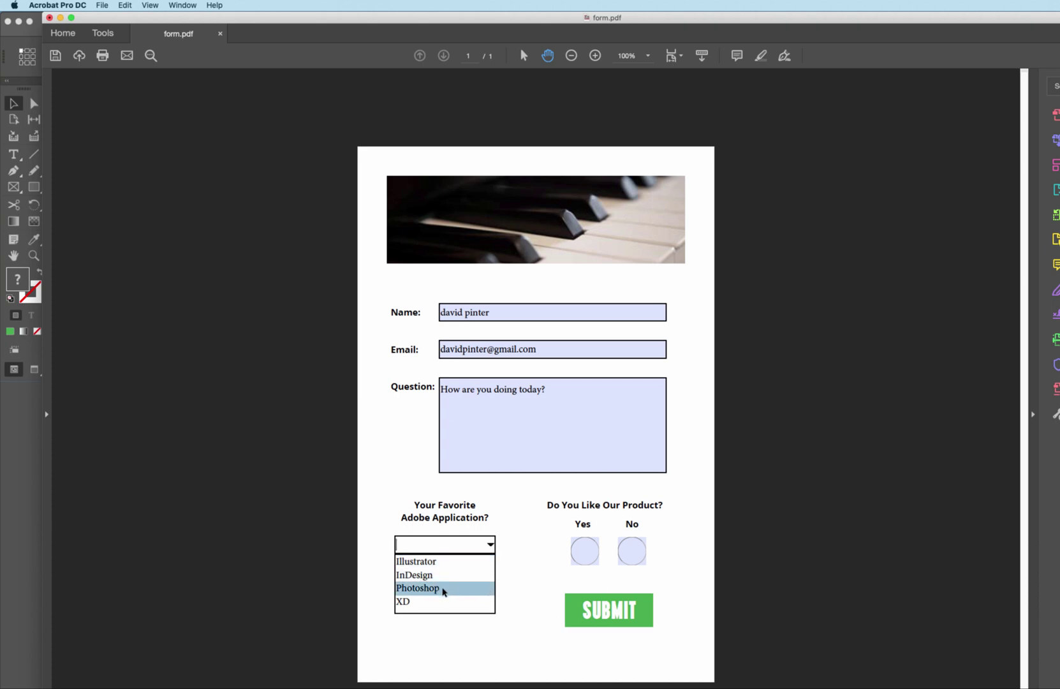
{"action": "left_click", "coordinate": [444, 588]}
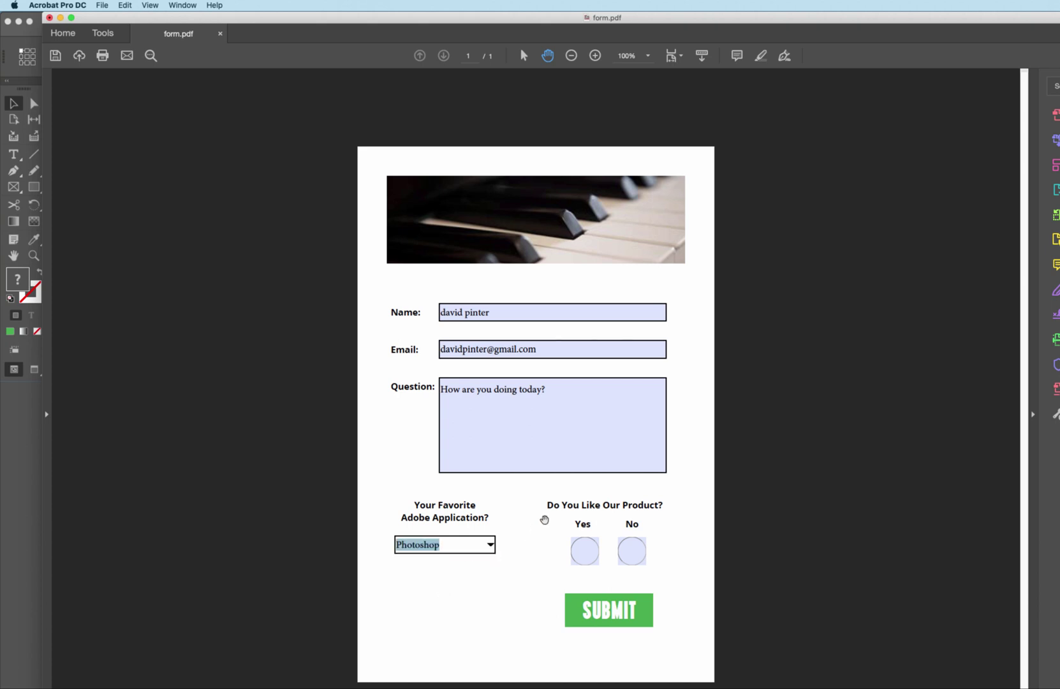
{"action": "left_click", "coordinate": [592, 552]}
{"action": "left_click", "coordinate": [633, 553]}
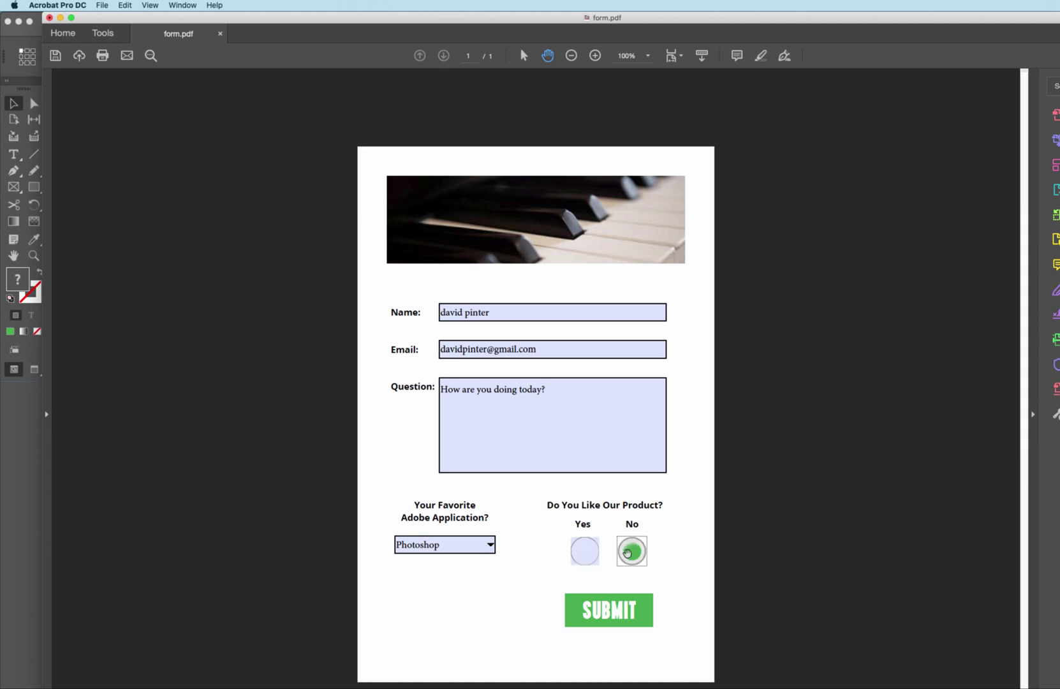
{"action": "left_click", "coordinate": [586, 552]}
{"action": "left_click", "coordinate": [634, 555]}
{"action": "left_click", "coordinate": [585, 552]}
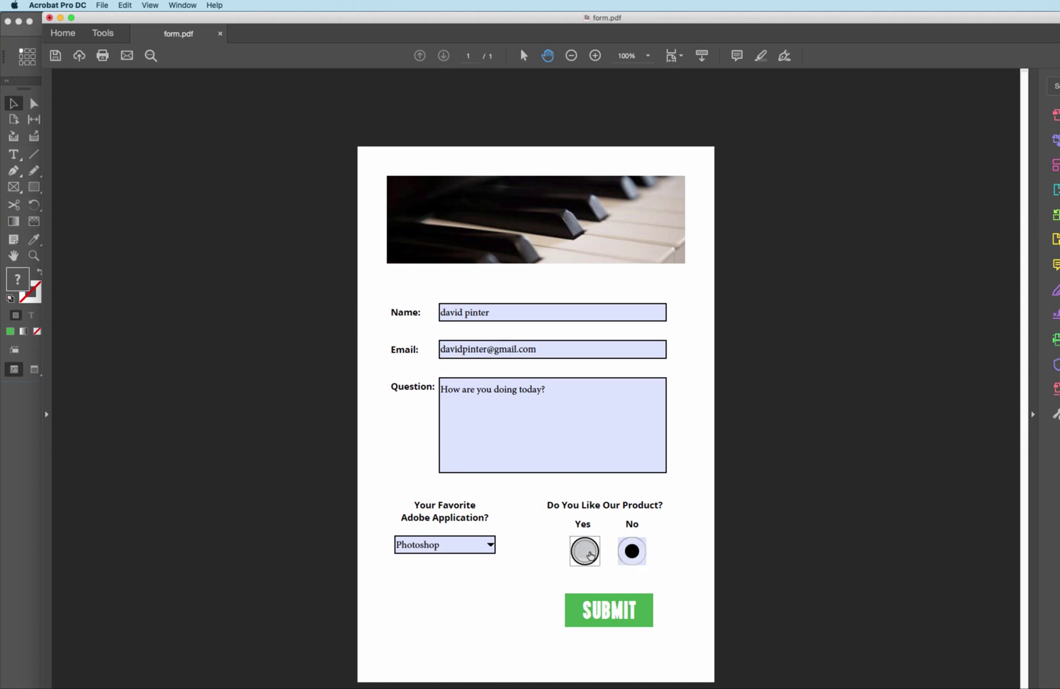
{"action": "left_click", "coordinate": [632, 552]}
{"action": "left_click", "coordinate": [587, 552]}
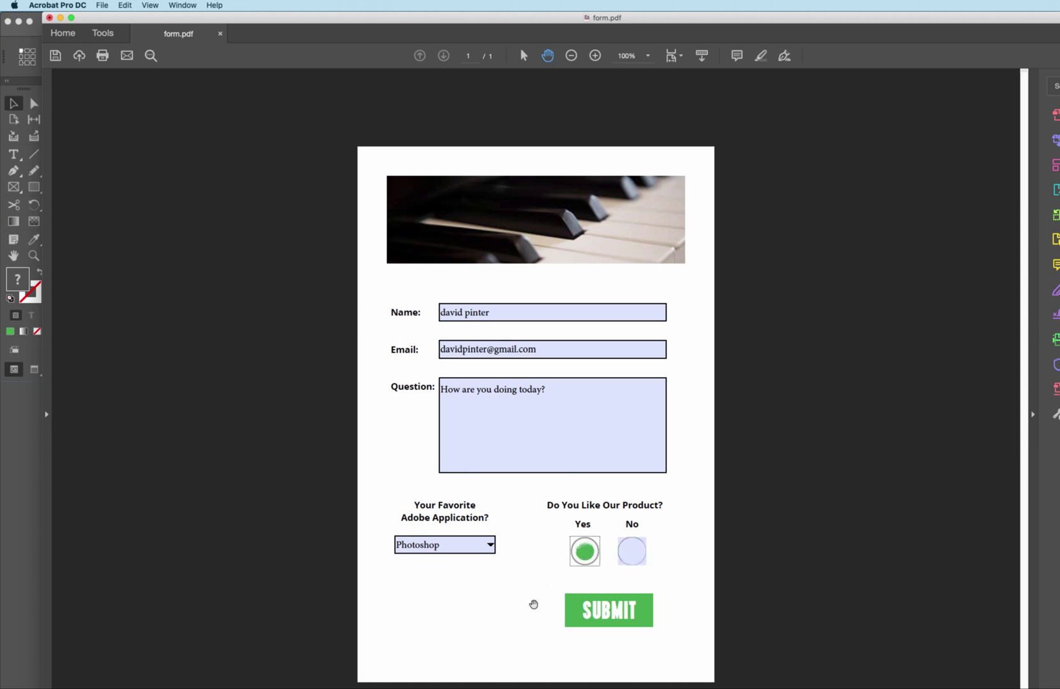
{"action": "left_click", "coordinate": [605, 611]}
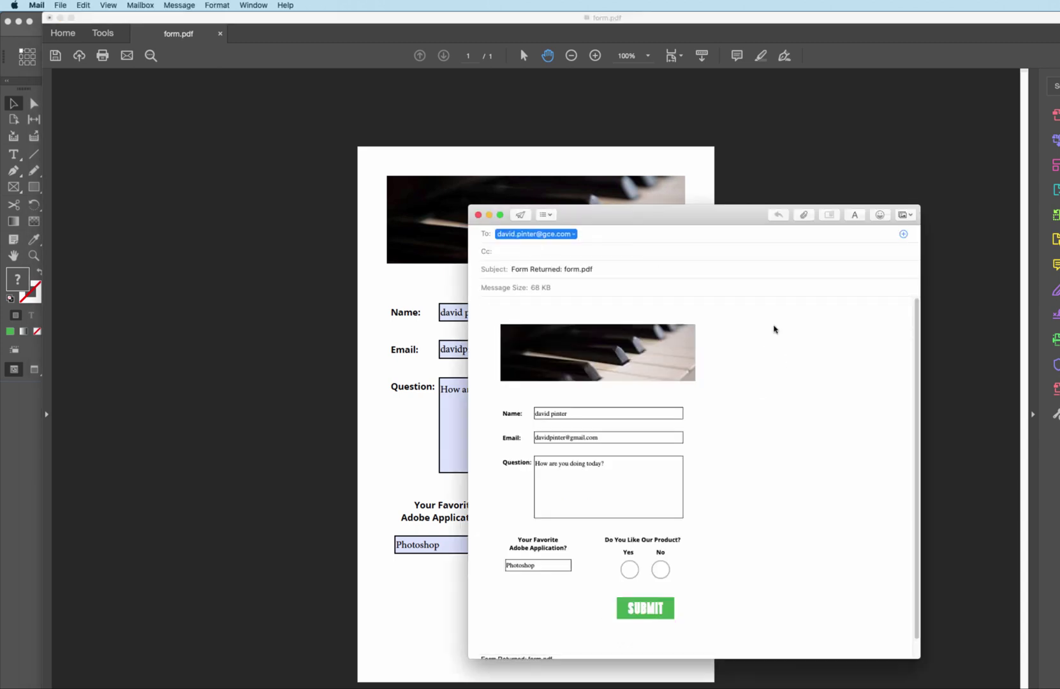
- Write 'How is it going?' as the first line of the Form Returned: form.pdf e-mail and send it
{"action": "left_click_drag", "start_coordinate": [747, 215], "coordinate": [741, 146]}
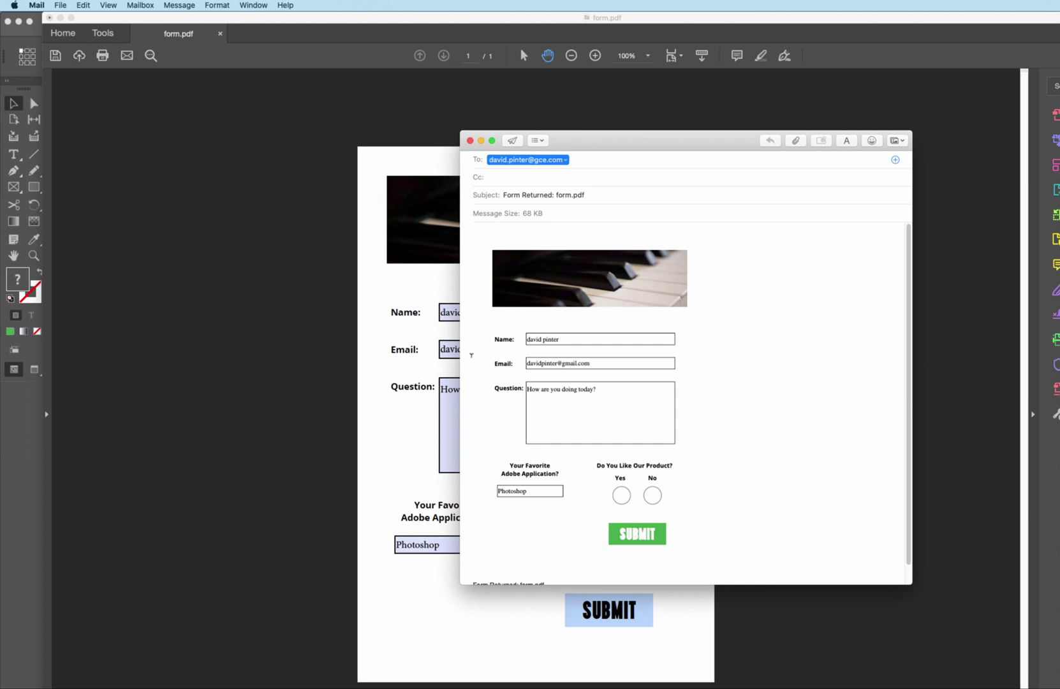
{"action": "left_click", "coordinate": [480, 351]}
{"action": "scroll", "coordinate": [532, 299], "scroll_direction": "up", "scroll_amount": 1}
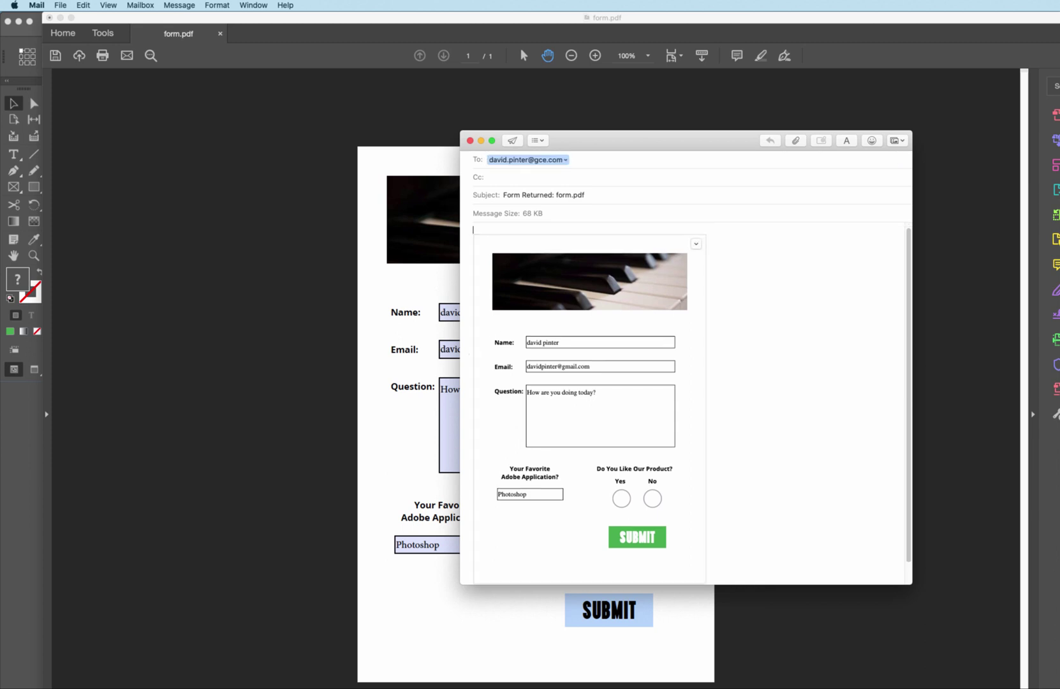
{"action": "type", "text": "How is it going?"}
{"action": "key", "text": "Return"}
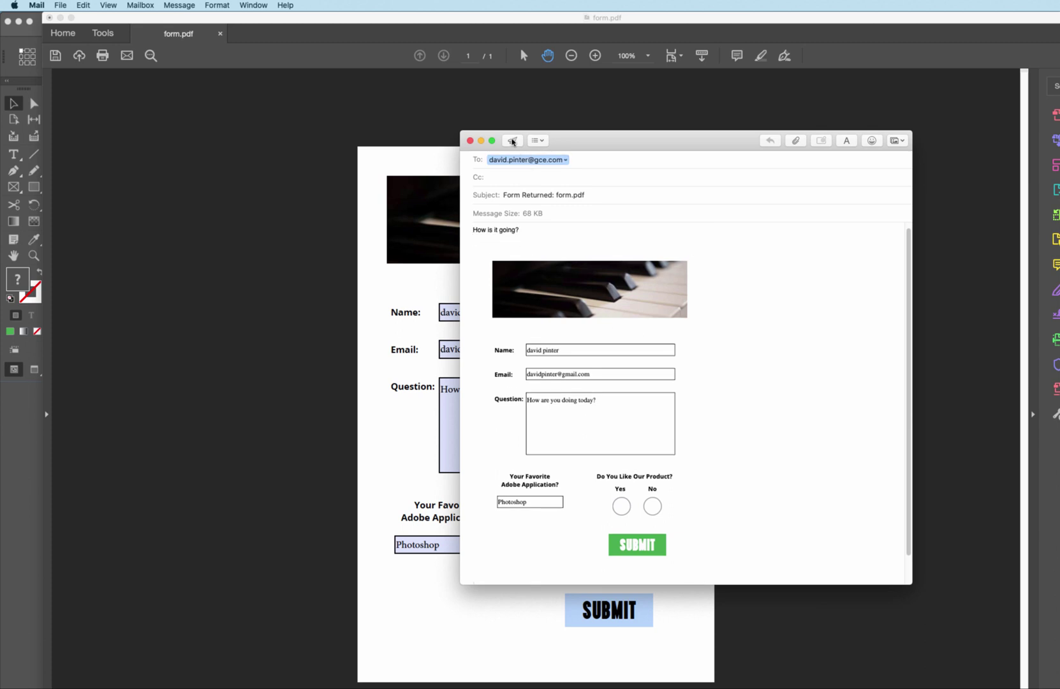
{"action": "left_click", "coordinate": [512, 141]}
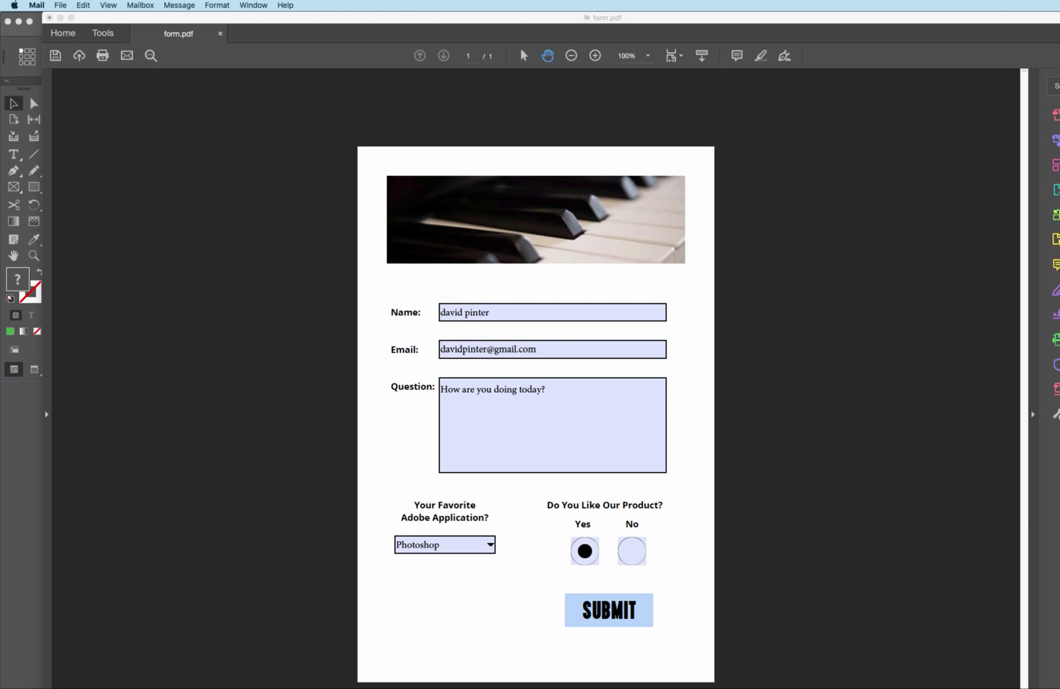
- View the received Form Returned: form.pdf message in Outlook, then bring Acrobat's filled form forward
{"action": "left_click", "coordinate": [408, 686]}
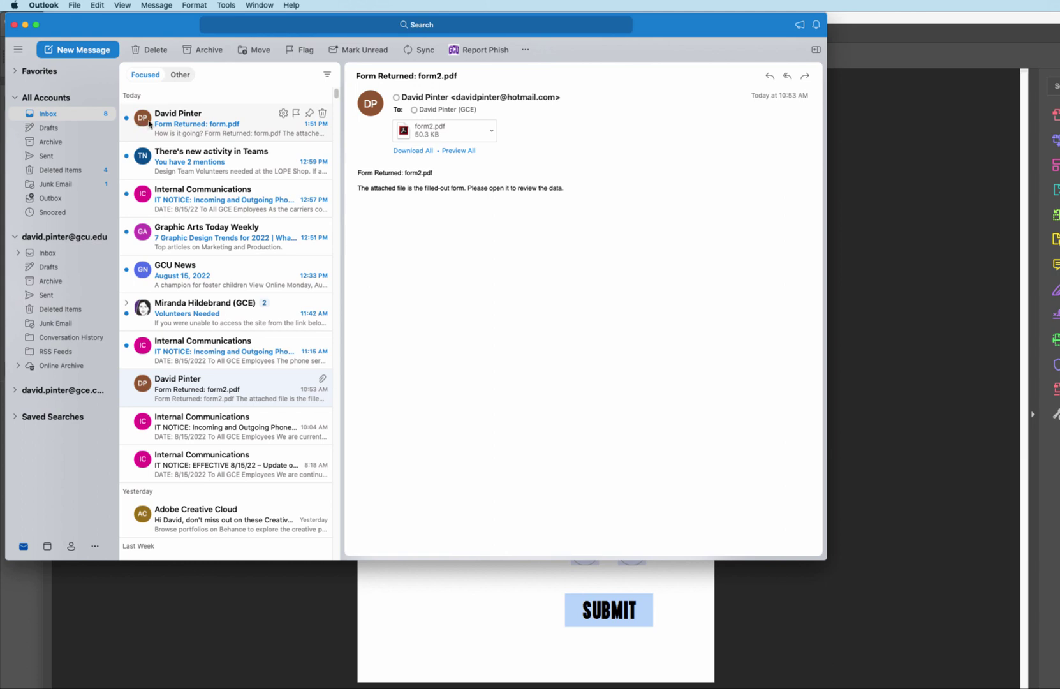
{"action": "left_click", "coordinate": [206, 125]}
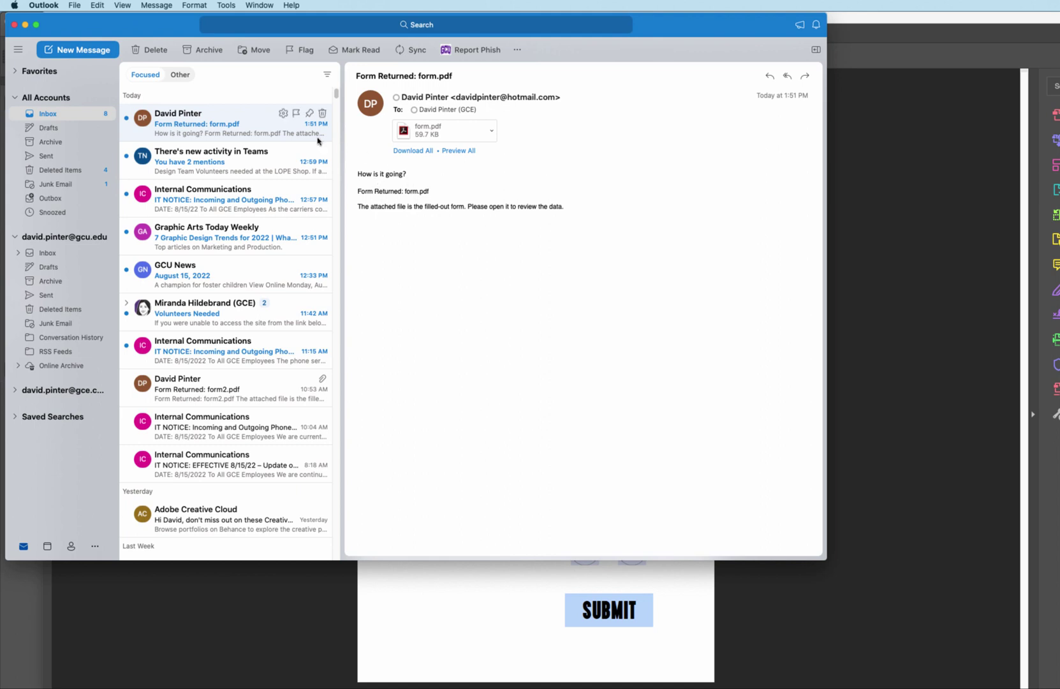
{"action": "left_click", "coordinate": [904, 43]}
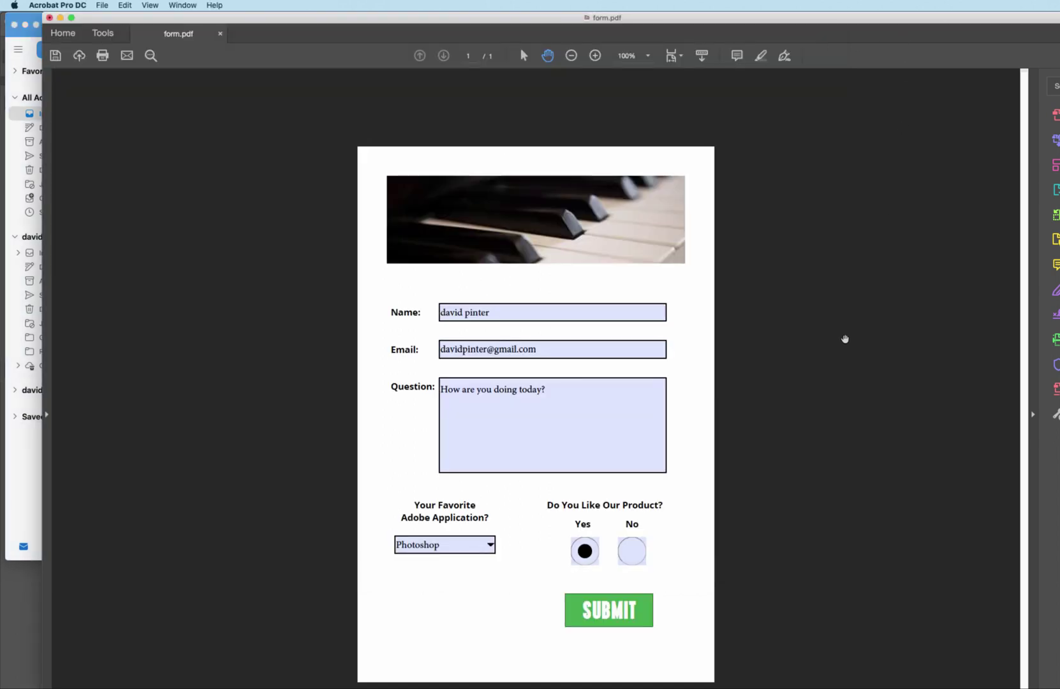